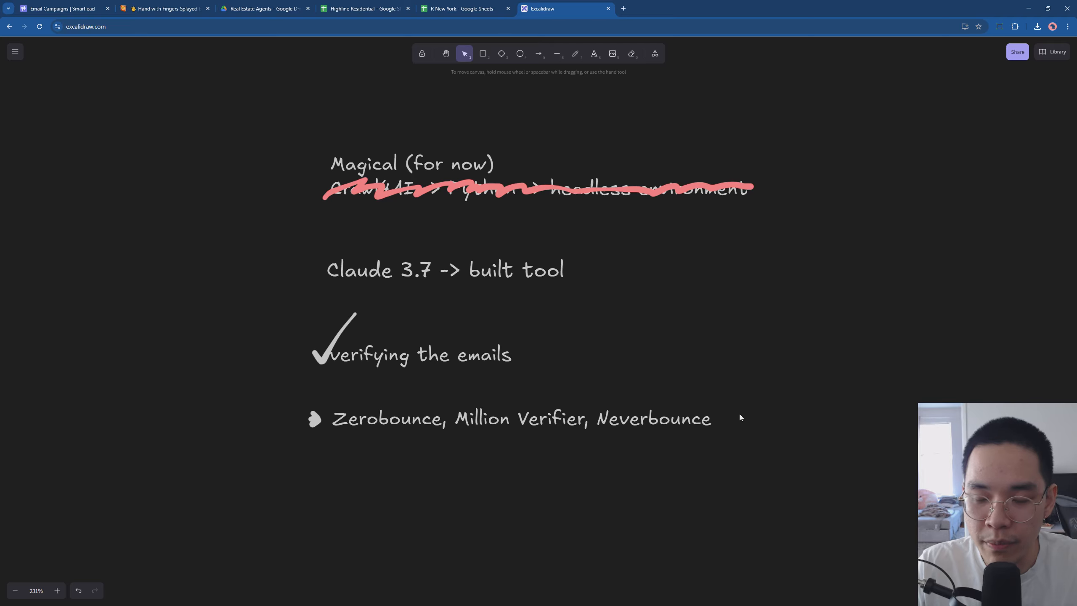
key("ctrl+t")
type("millio")
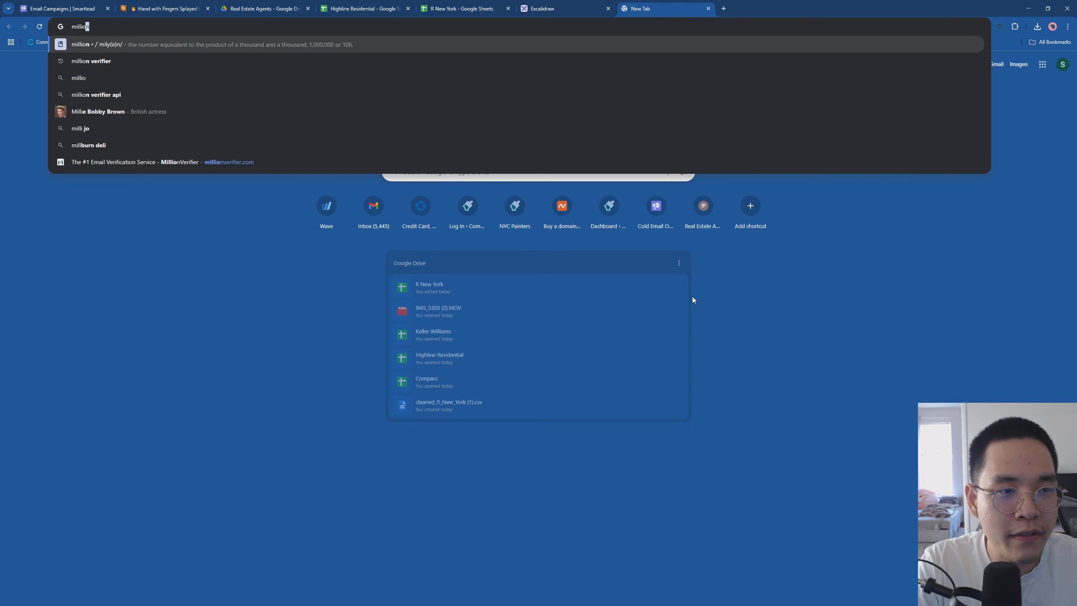
type("nverifier")
key("Return")
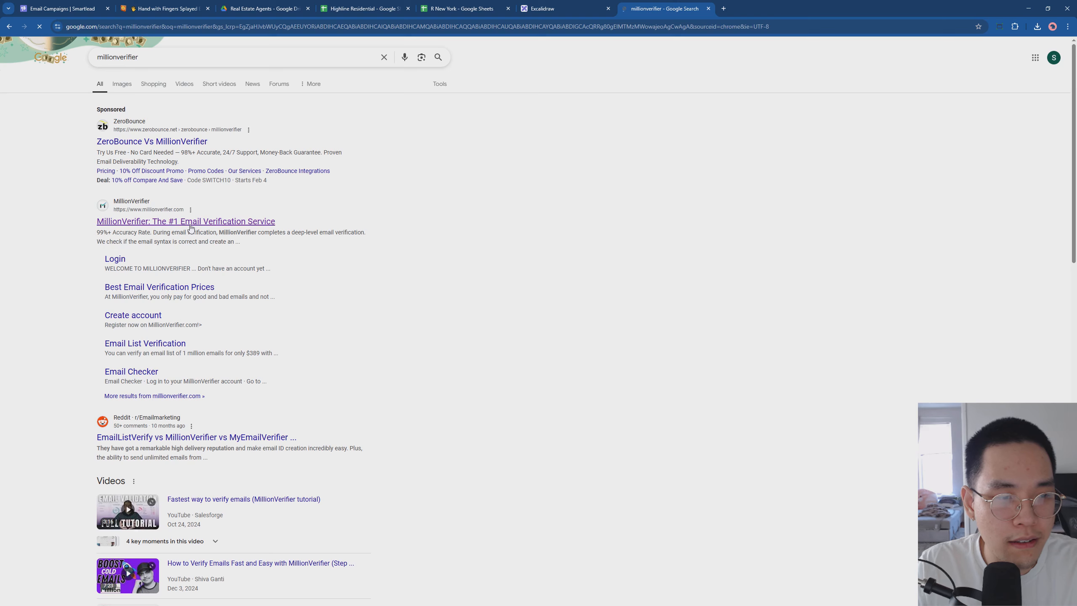
left_click(191, 227)
left_click(659, 58)
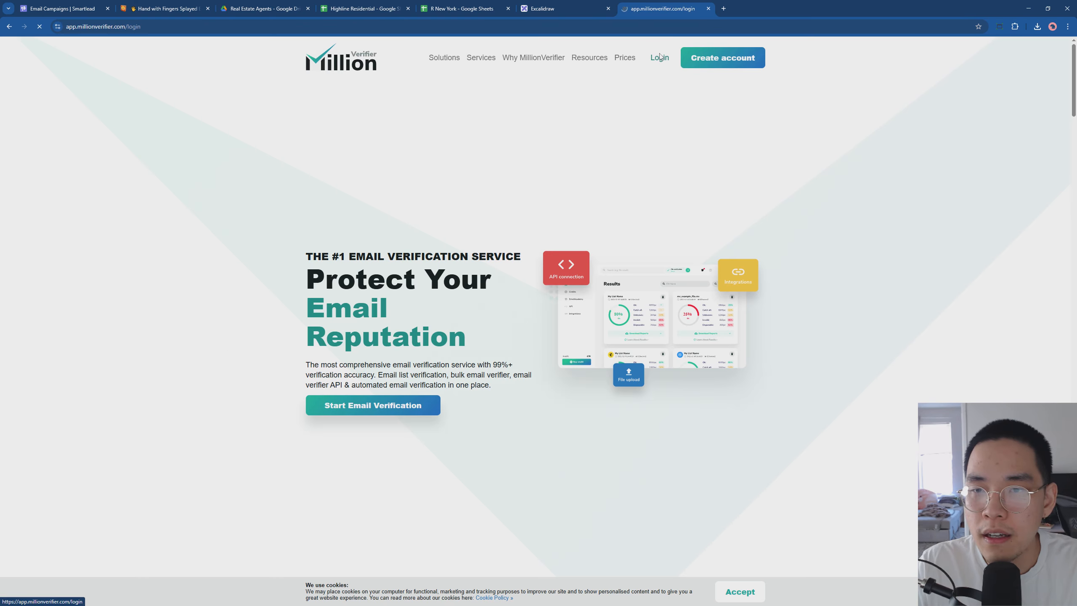
key("ctrl+w")
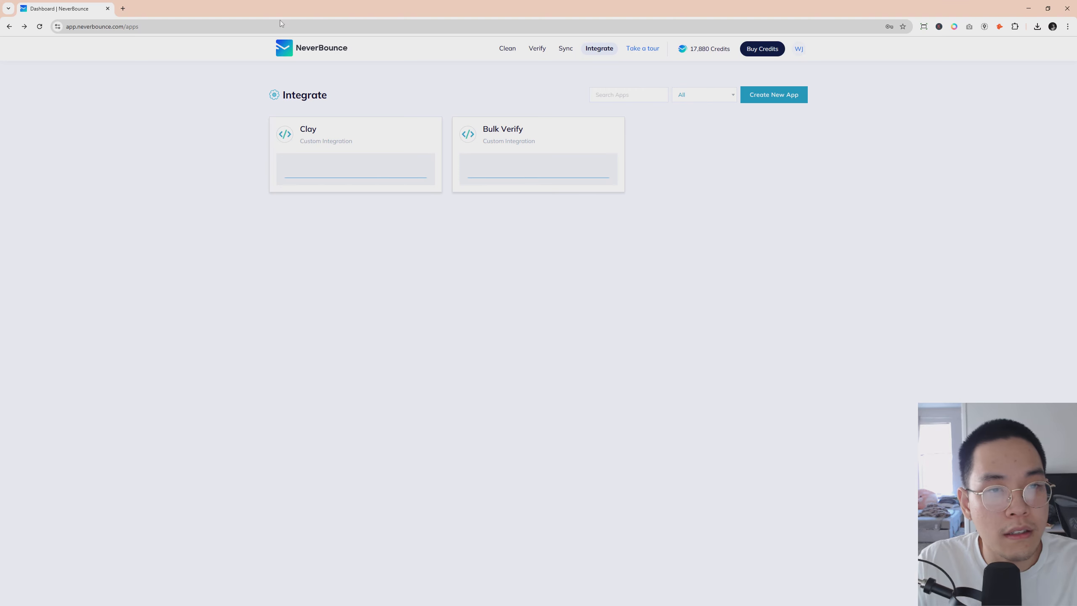
Step: Search the web for millionverifier in a new browser tab and open the MillionVerifier site's login page
left_click(127, 9)
type("millionverifier")
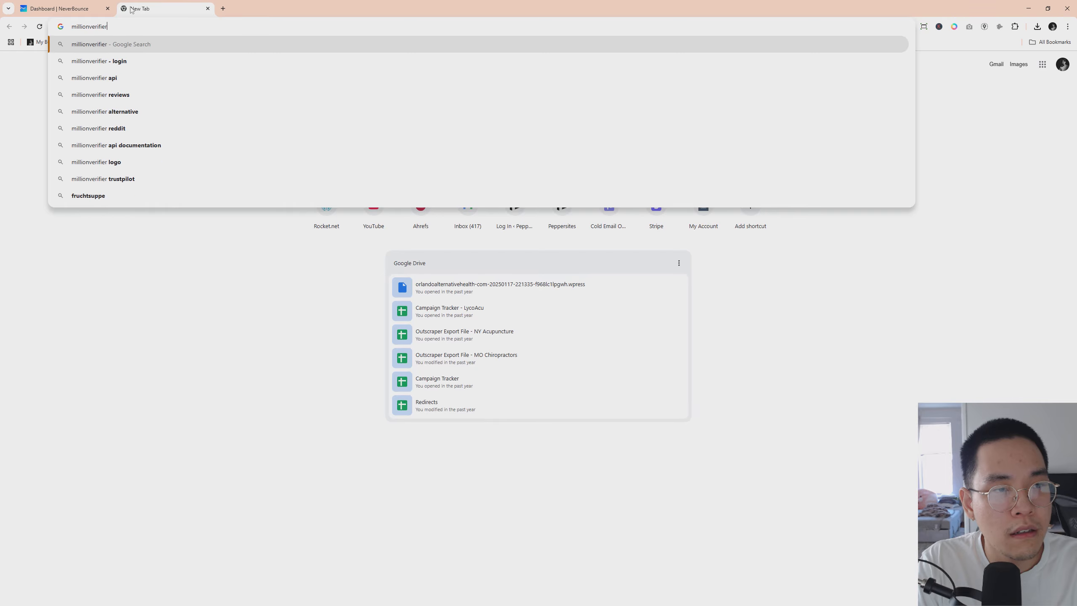
key("Return")
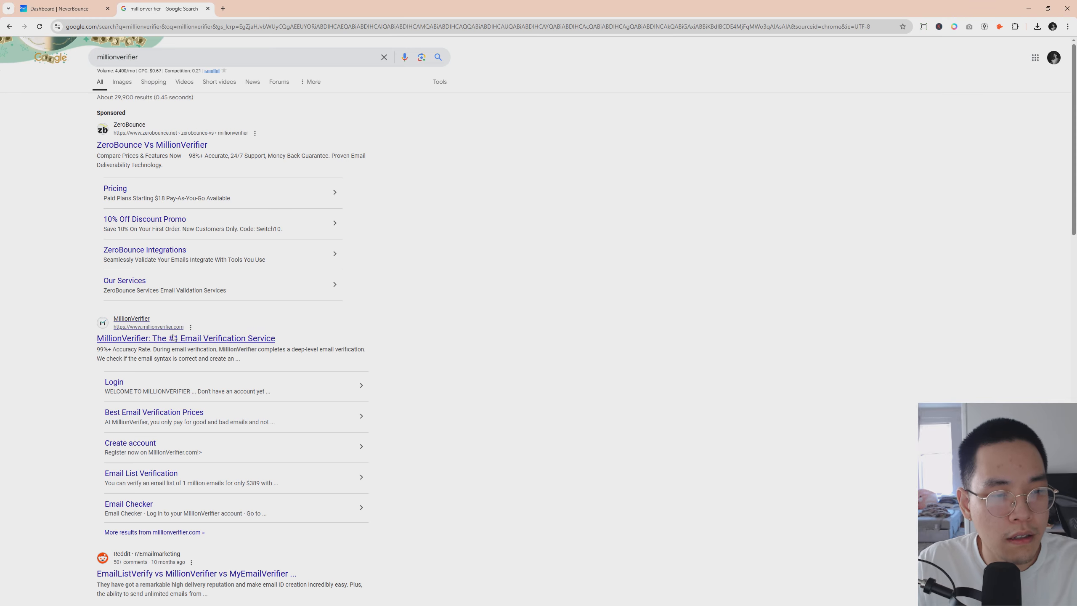
left_click(174, 339)
left_click(658, 58)
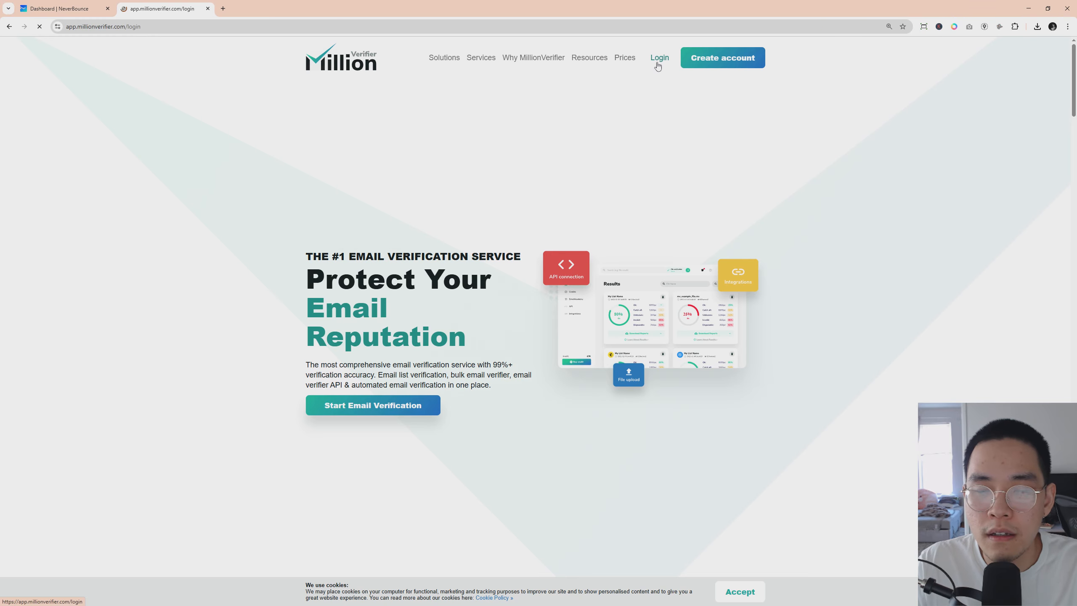
Step: Log in to MillionVerifier with the saved e-mail address and account password, and reduce the page zoom
left_click(791, 260)
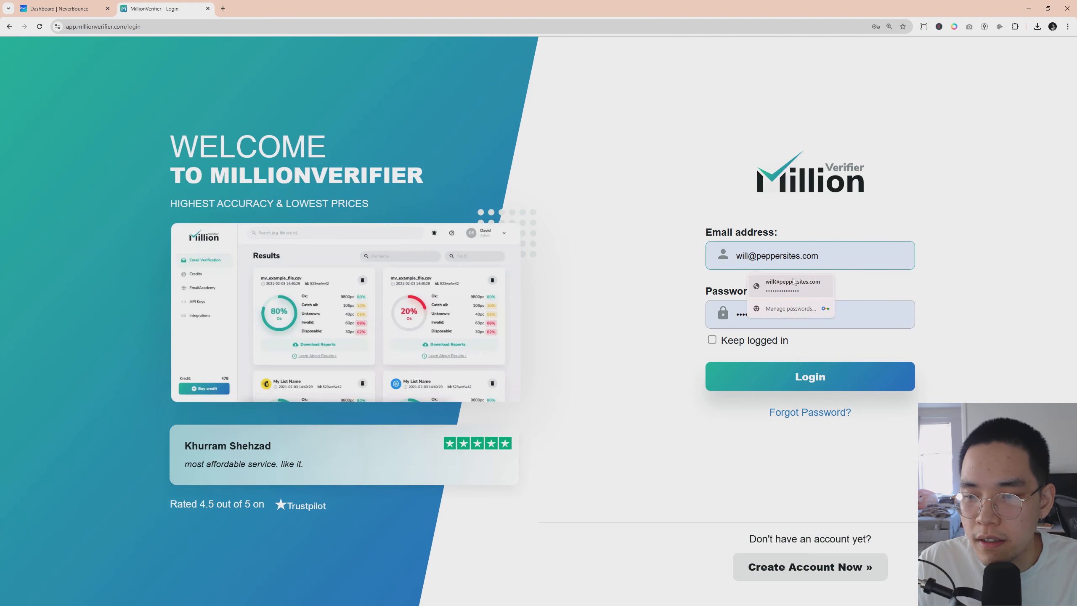
left_click(803, 377)
key("ctrl+minus")
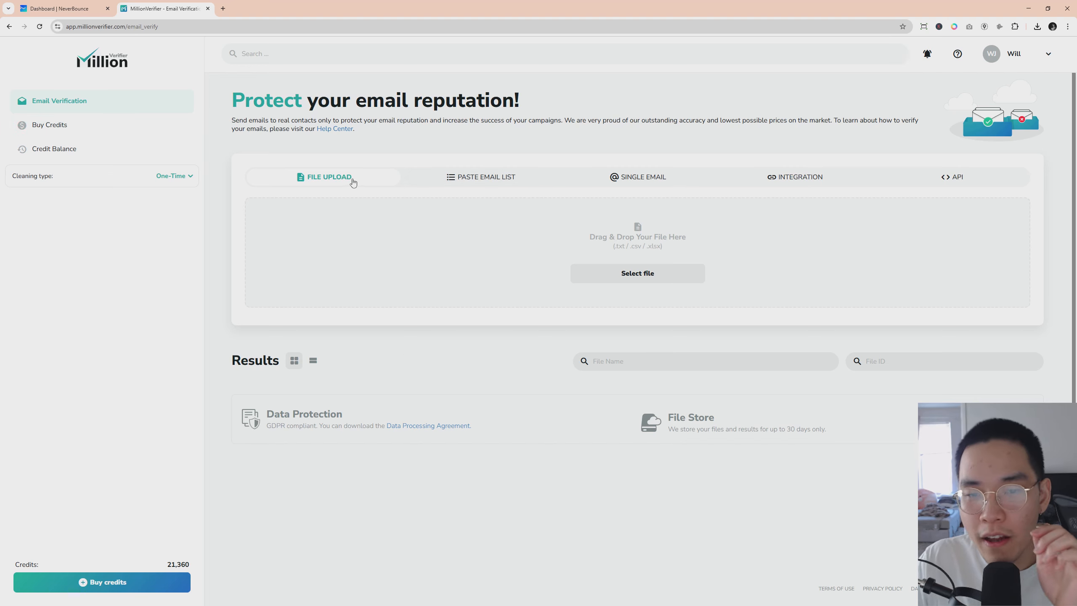
Step: View MillionVerifier's paste-email-list option and the account's credit balance page, and close the site
left_click(448, 180)
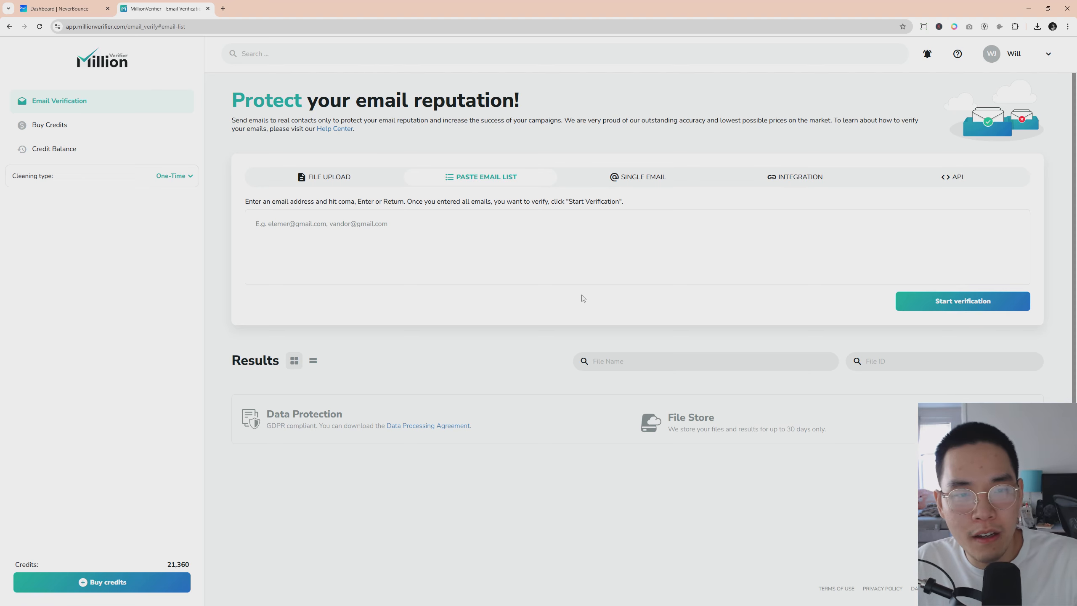
mouse_move(1049, 55)
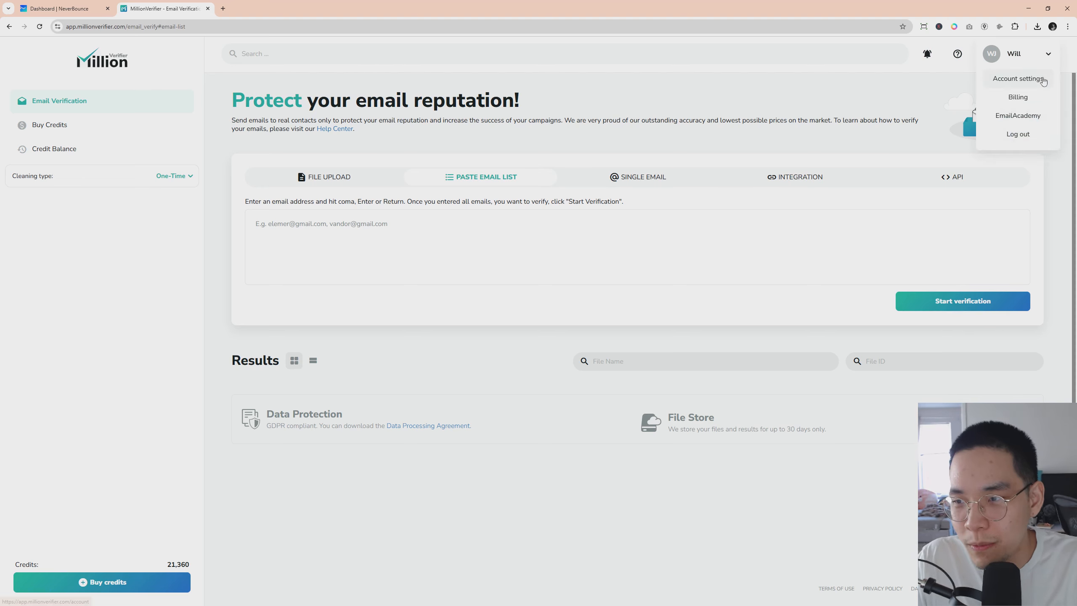
left_click(56, 150)
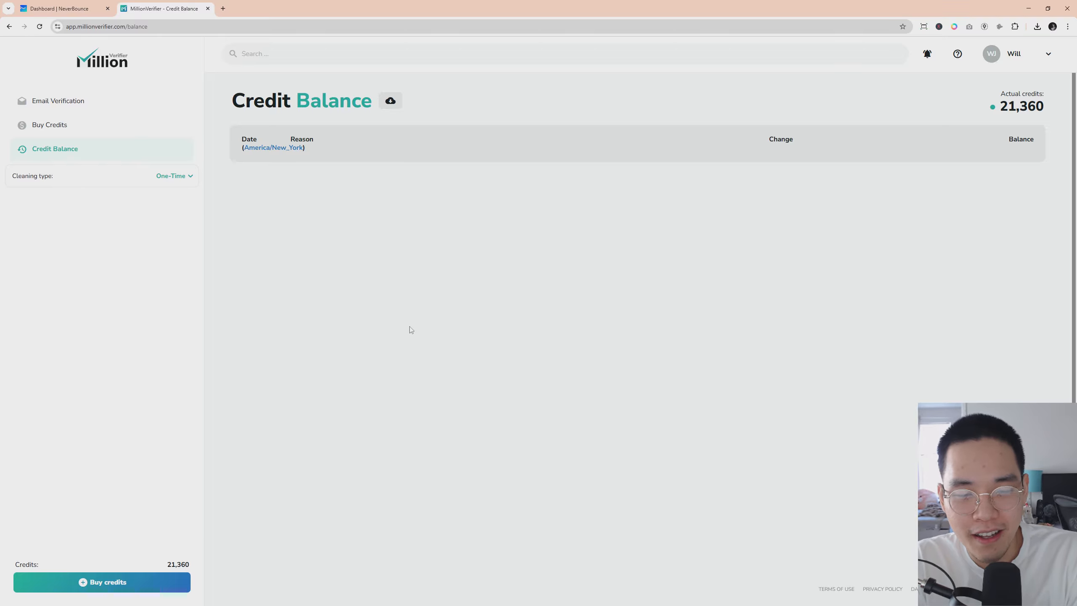
key("ctrl+w")
key("ctrl+t")
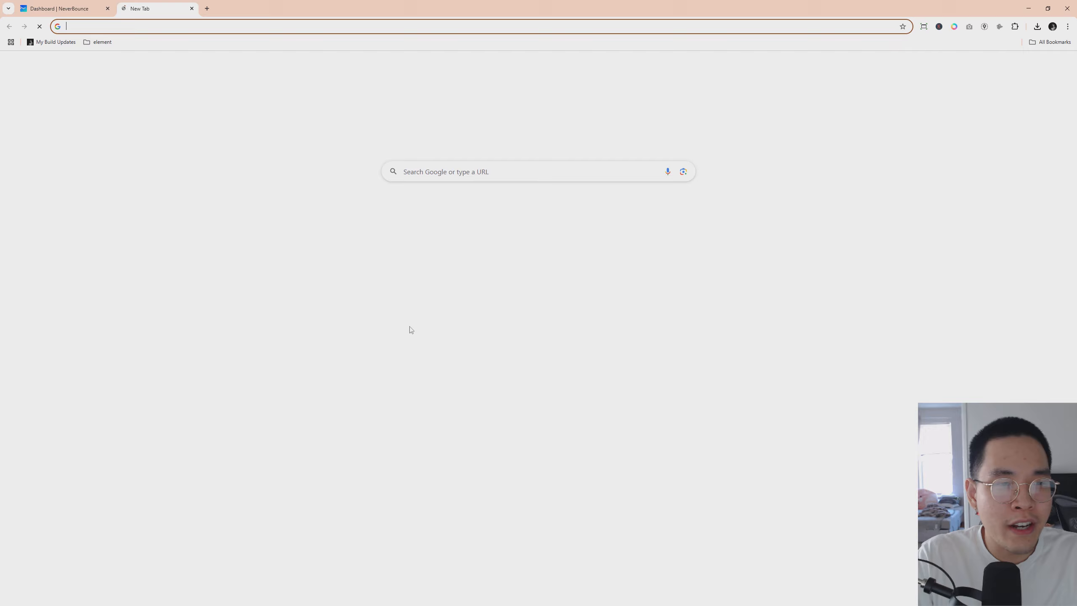
type("neverbounce")
key("Return")
key("ctrl+w")
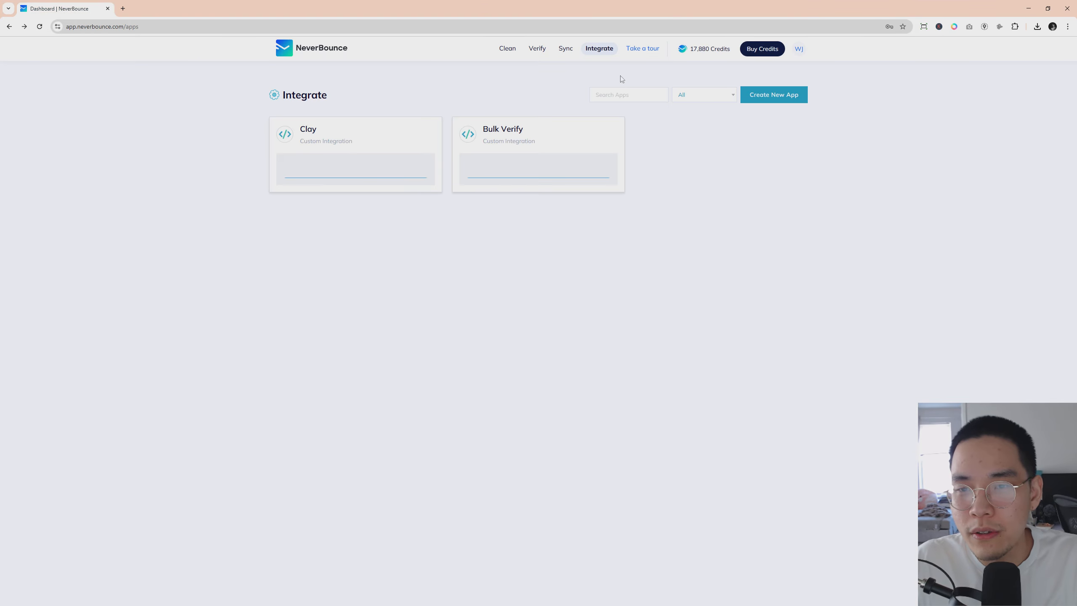
Step: Read the email entry instructions on NeverBounce's Verify page and return to the Integrate page
left_click(538, 48)
left_click_drag(412, 145, 328, 145)
left_click_drag(447, 153, 407, 157)
left_click(411, 163)
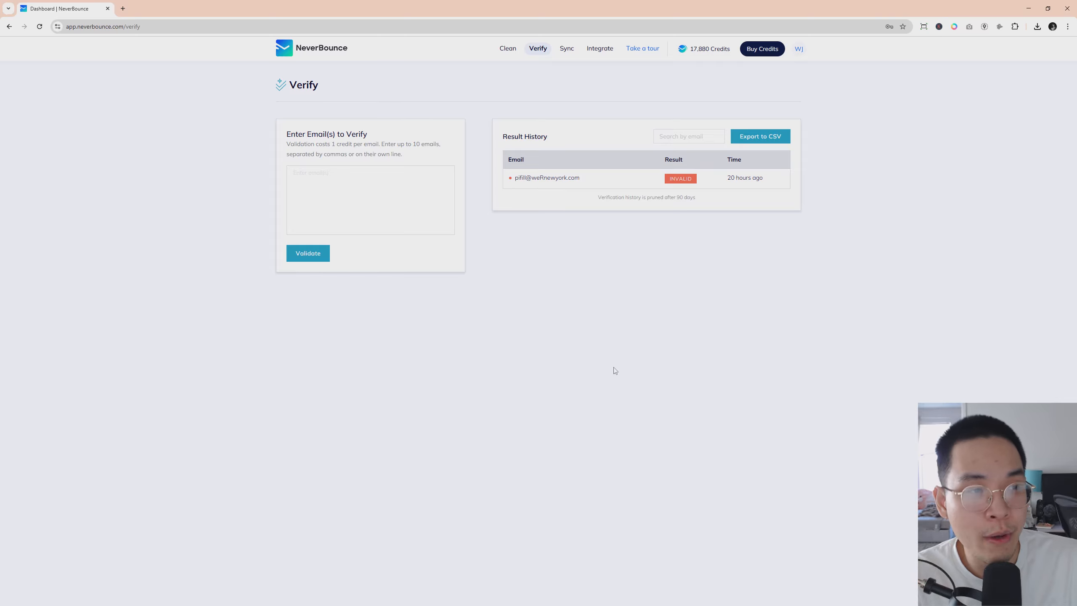
left_click(598, 48)
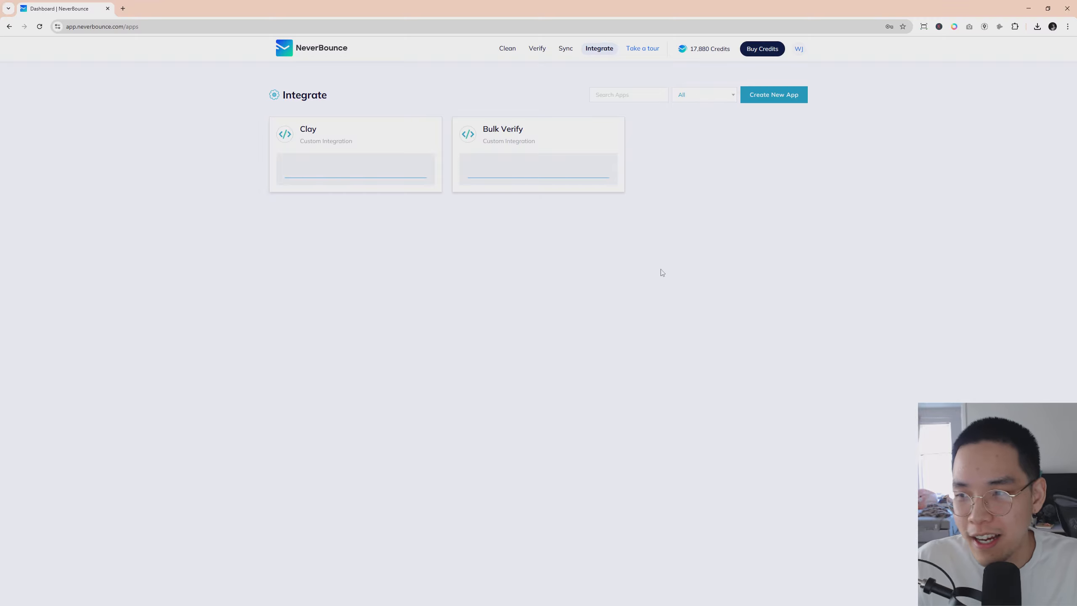
Step: Try to open apps.willjo.com/nb-verifier-tool in a new browser tab
key("ctrl+t")
type("apps.willjo.com/nv")
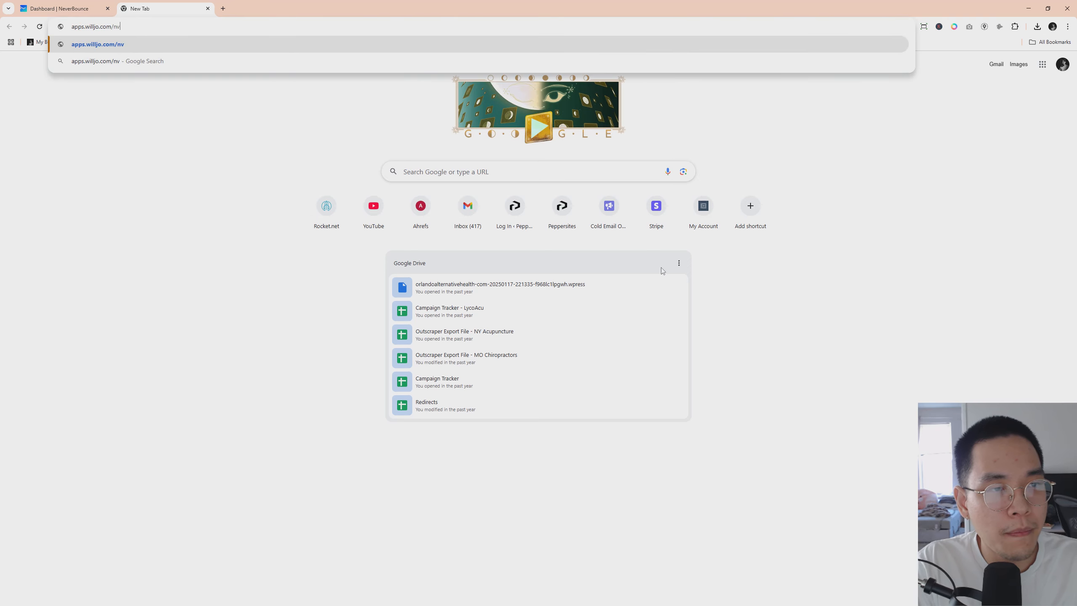
key("BackSpace")
type("b-verifier")
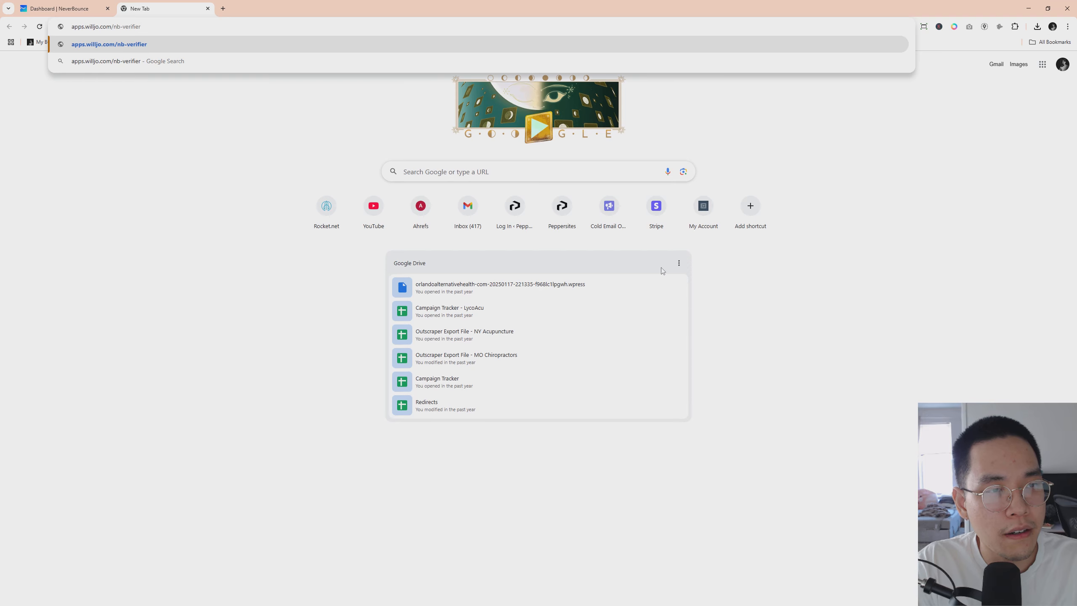
type("-tool")
key("Return")
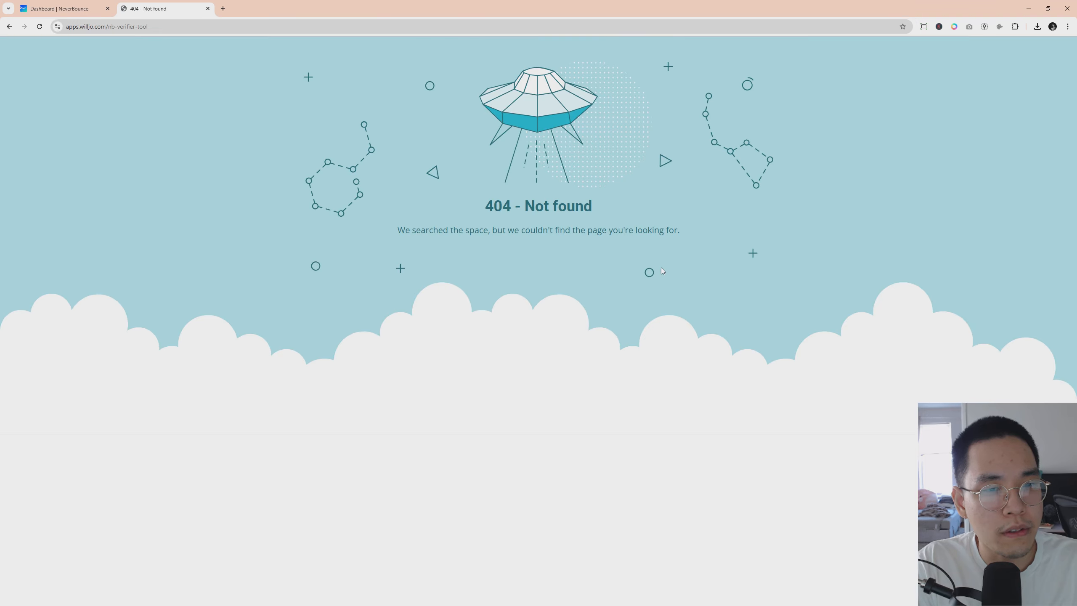
Step: Remove the word "tool" from the end of the verifier page's web address
left_click(156, 28)
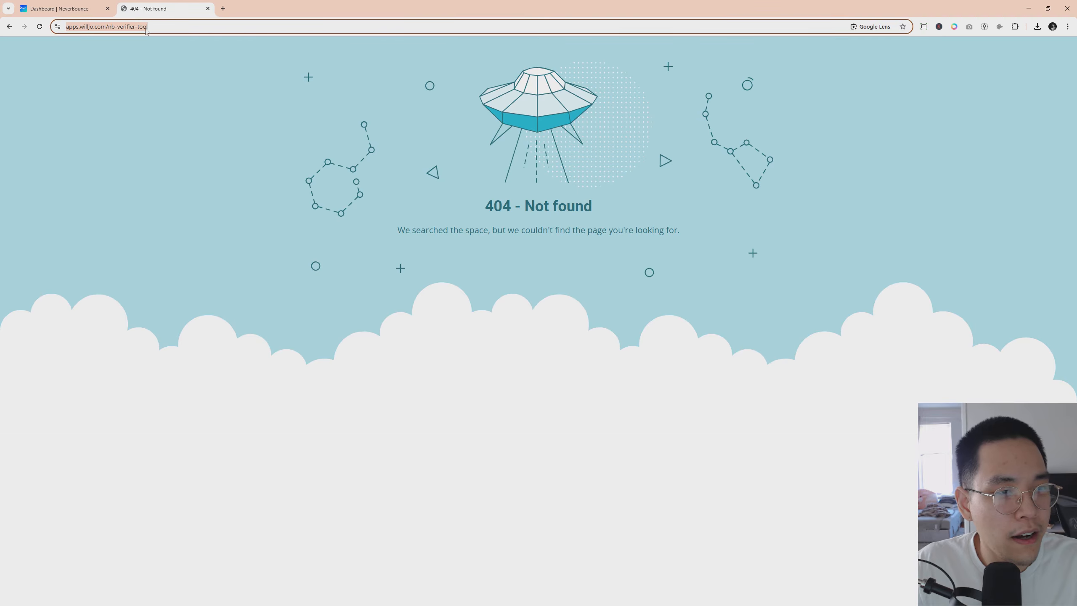
left_click(124, 28)
left_click_drag(125, 28, 232, 37)
left_click(220, 28)
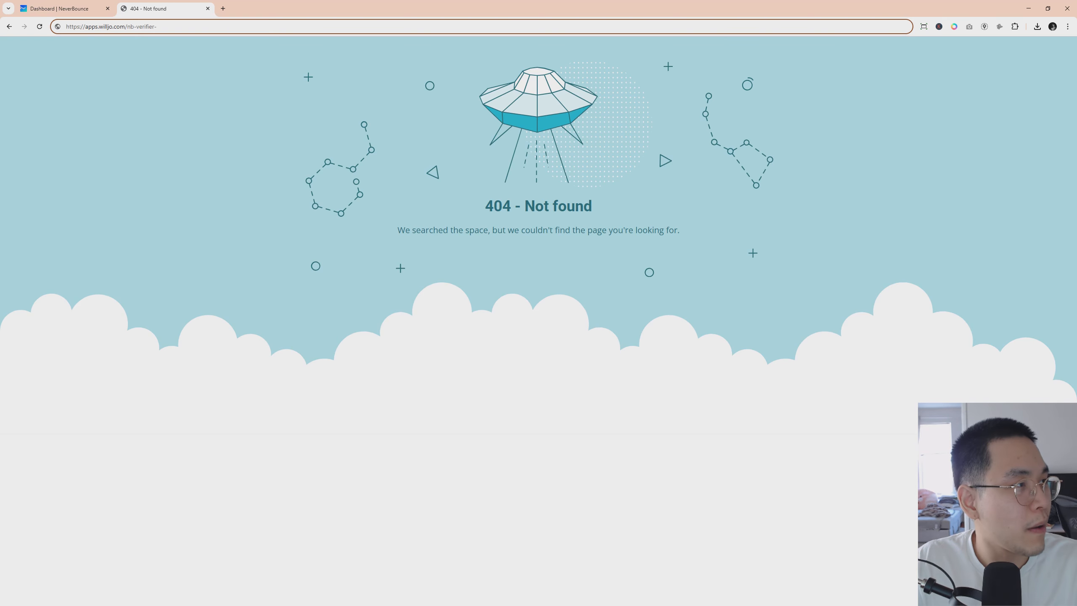
key("BackSpace")
key("BackSpace")
key("BackSpace")
key("BackSpace")
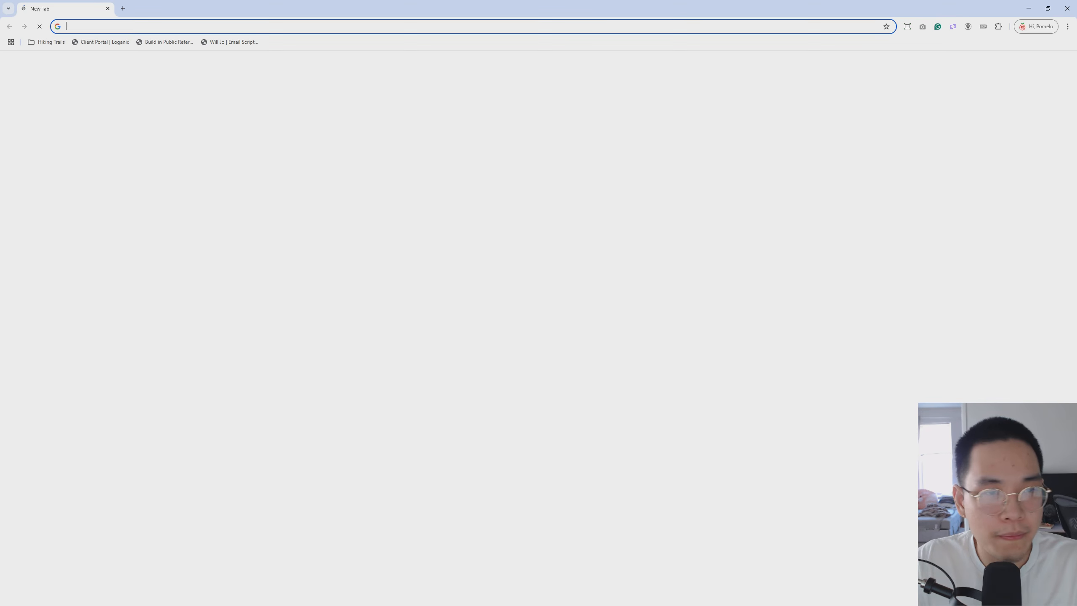
key("ctrl+t")
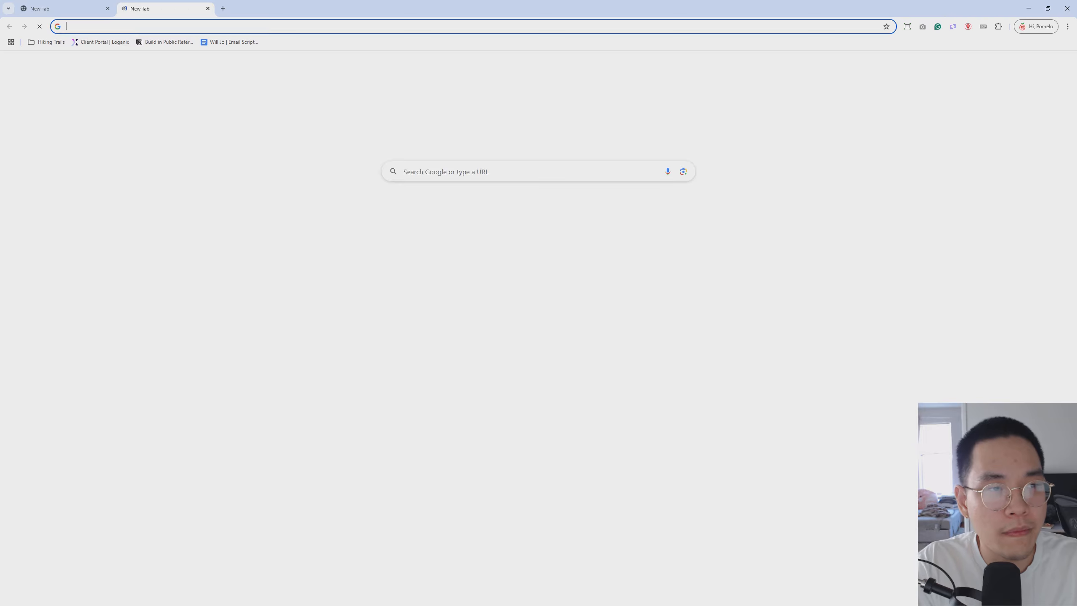
type("wap")
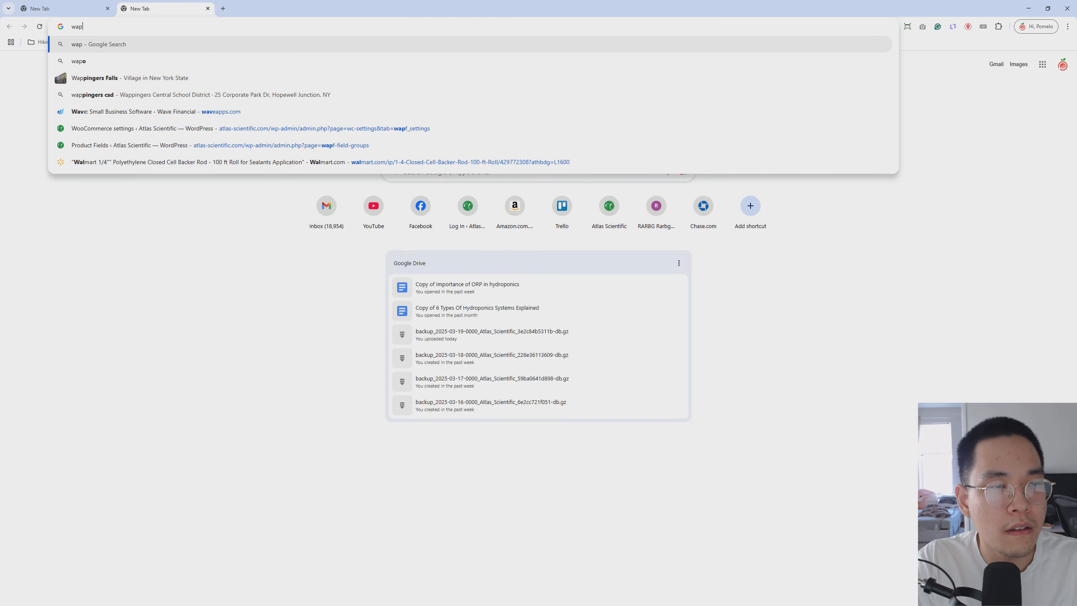
key("BackSpace")
key("BackSpace")
key("BackSpace")
type("apps")
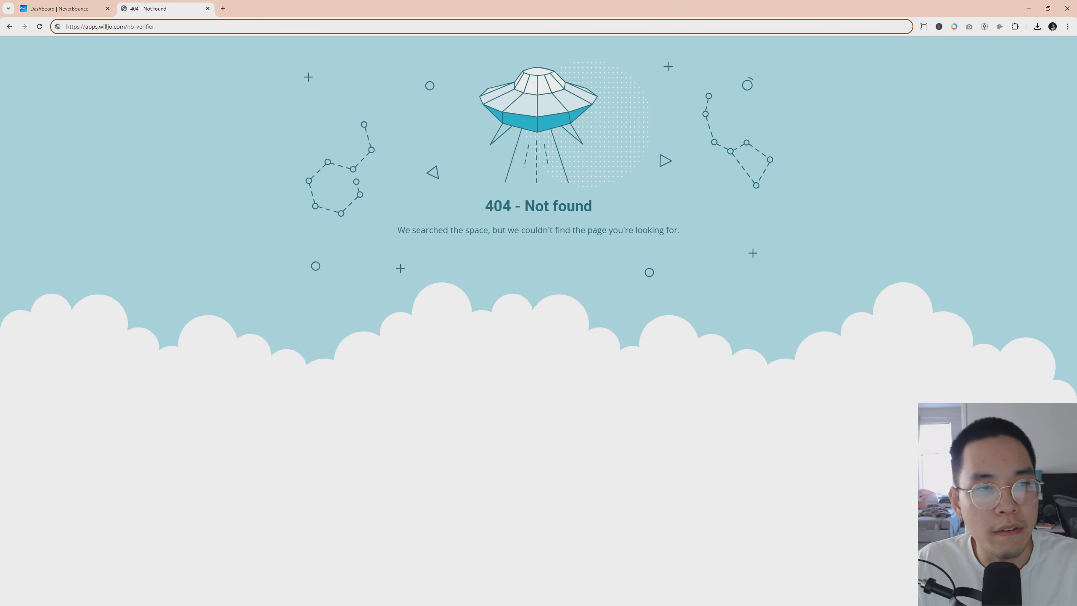
Step: Correct the web address to apps.willjo.com/nb-bulk-verifier and load the NeverBounce Bulk Email Verifier
key("BackSpace")
key("BackSpace")
key("BackSpace")
key("BackSpace")
key("BackSpace")
key("BackSpace")
key("BackSpace")
key("BackSpace")
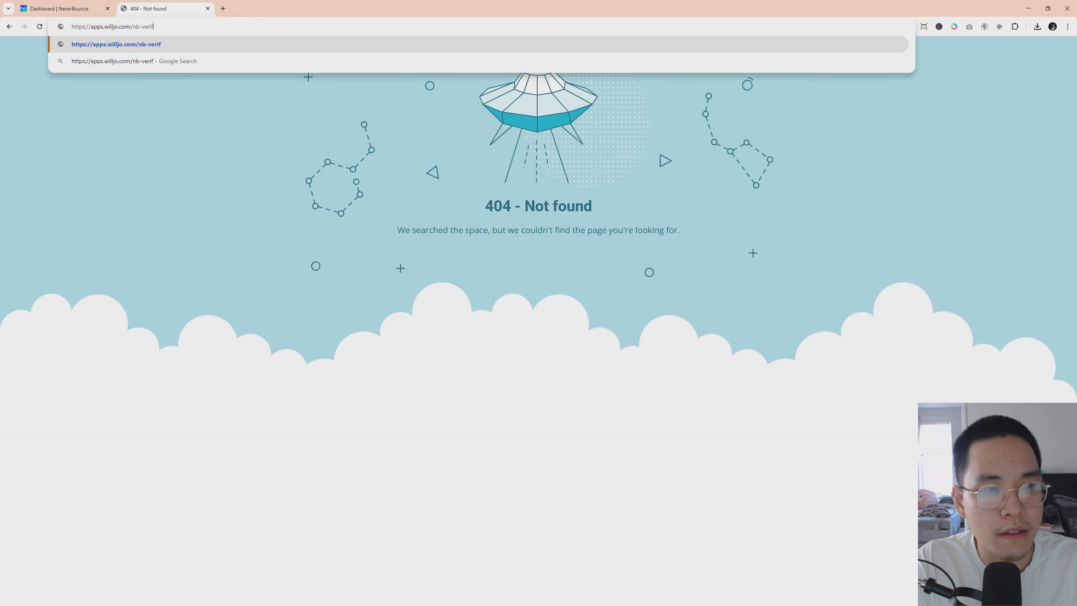
key("BackSpace")
type("bulk-verifier")
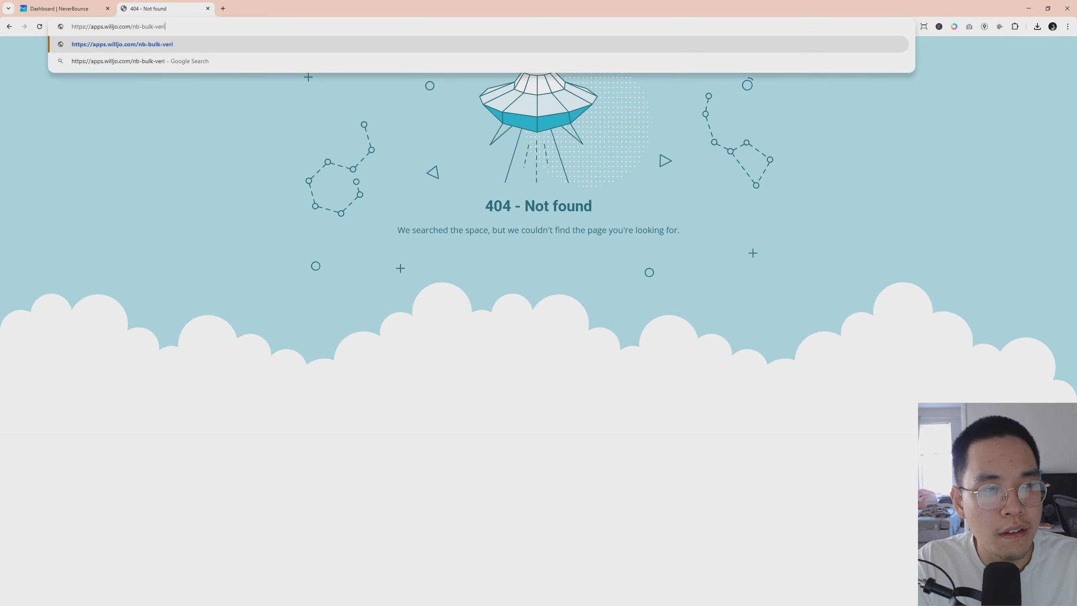
key("Return")
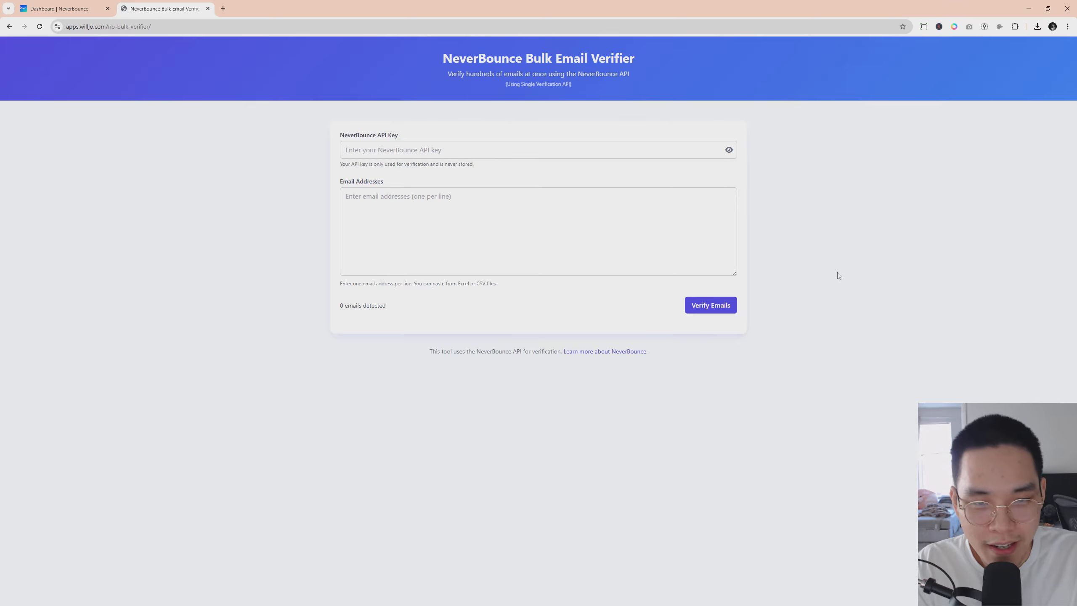
Step: Open the overview of the Bulk Verify custom integration in the NeverBounce dashboard
left_click(375, 143)
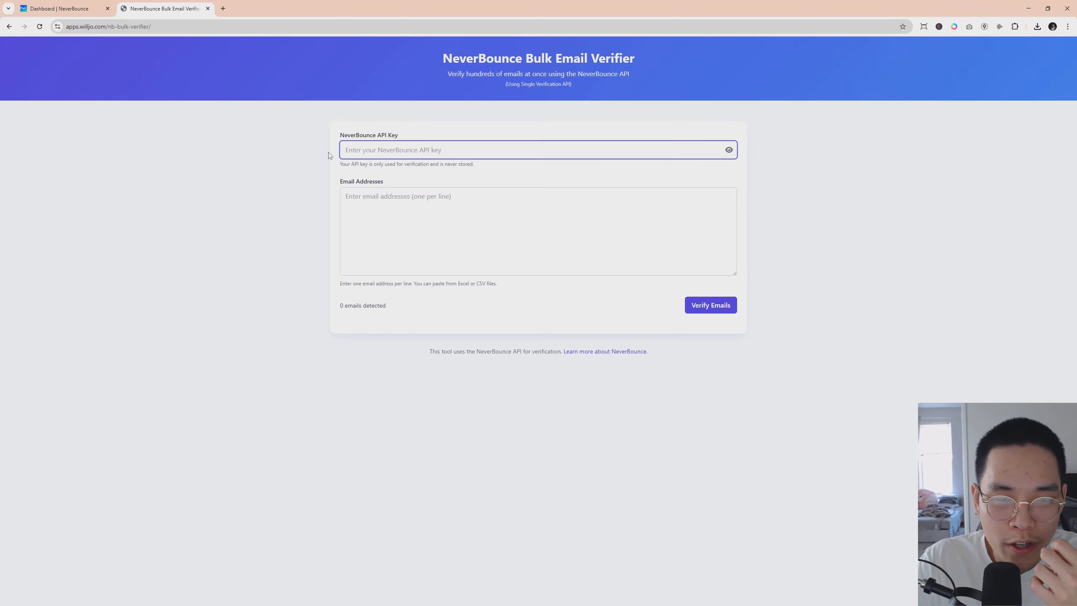
left_click(64, 8)
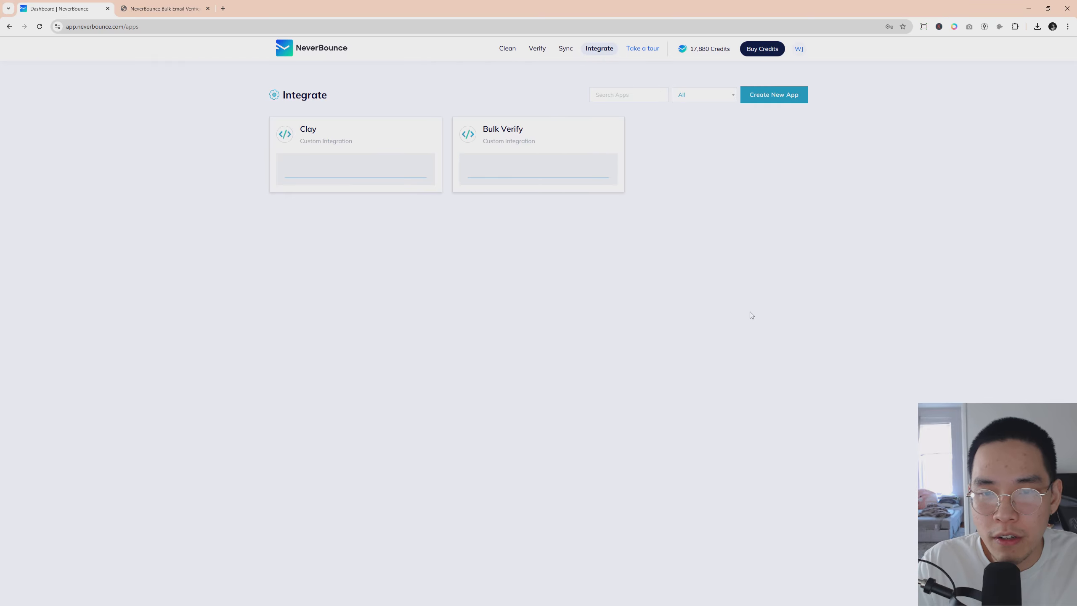
left_click(520, 152)
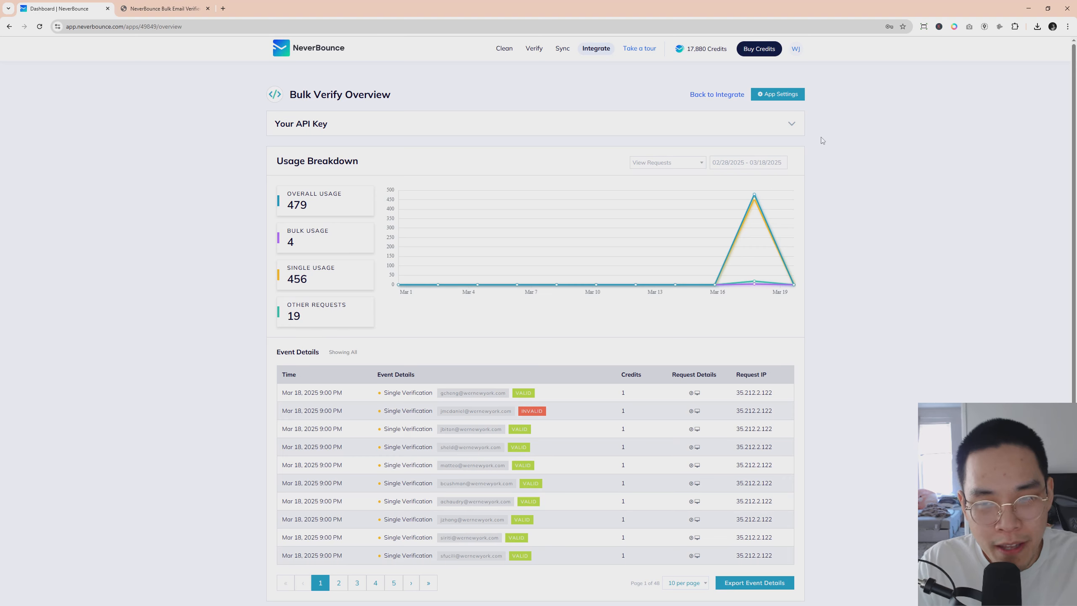
Step: Copy the Bulk Verify API key into the bulk verifier's NeverBounce API Key field and place the cursor in Email Addresses
left_click(149, 7)
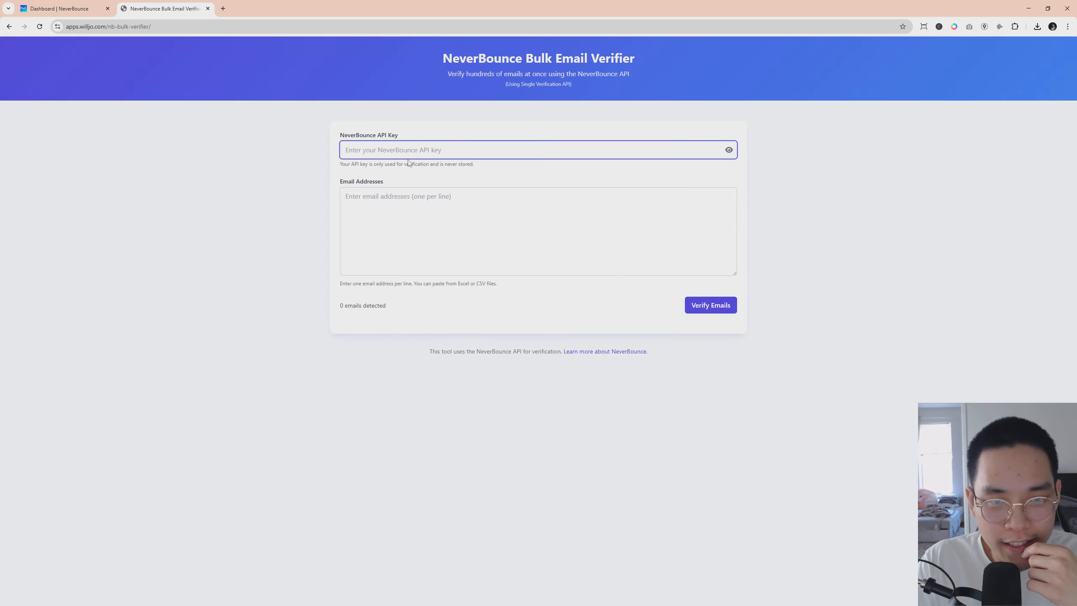
left_click(260, 219)
left_click(413, 216)
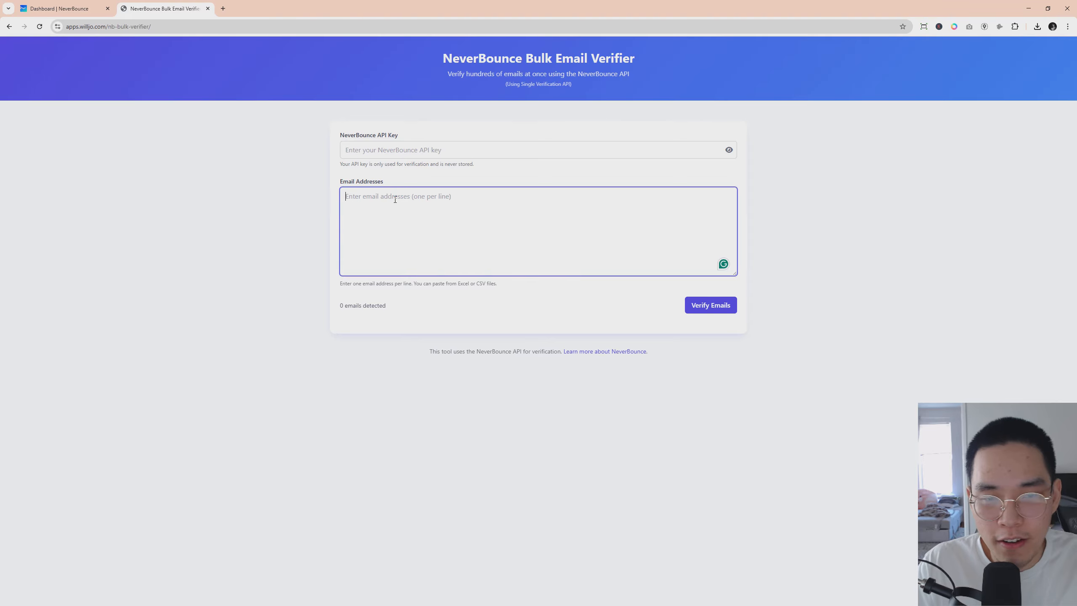
left_click(57, 6)
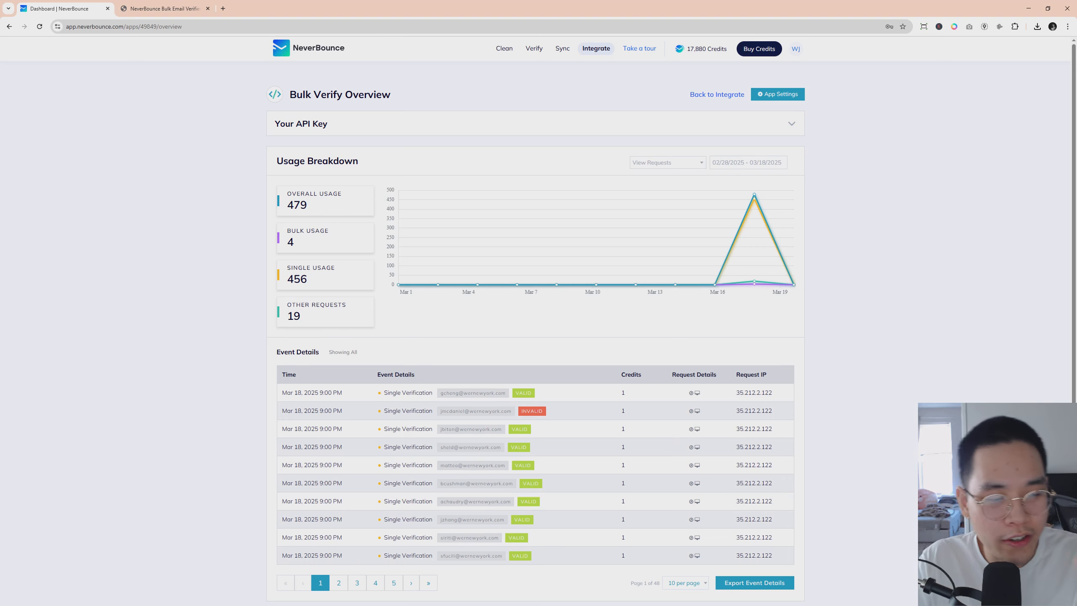
key("ctrl+Tab")
left_click(467, 265)
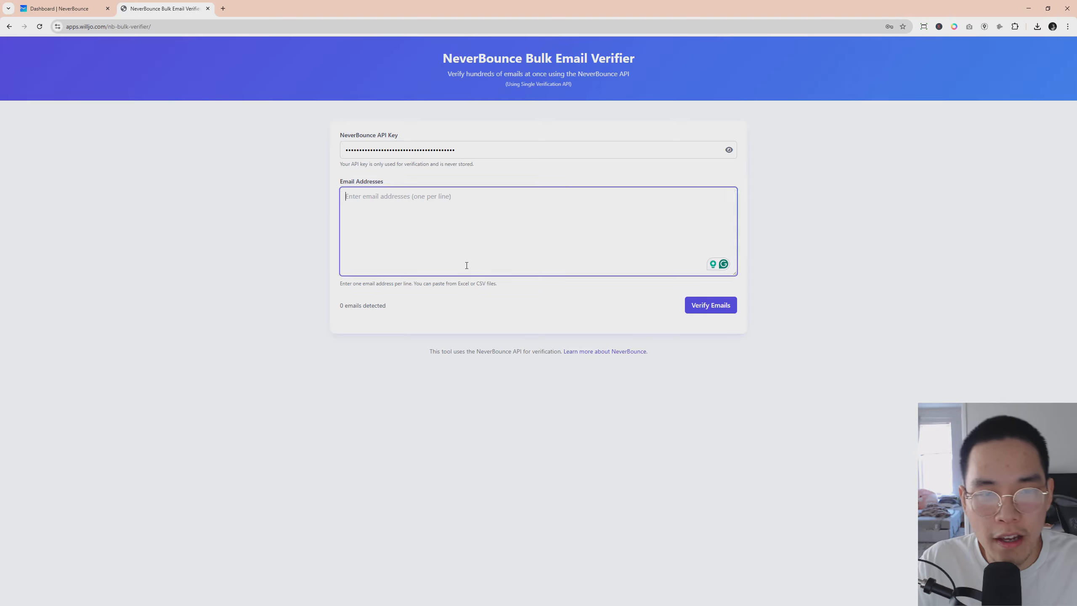
left_click(233, 161)
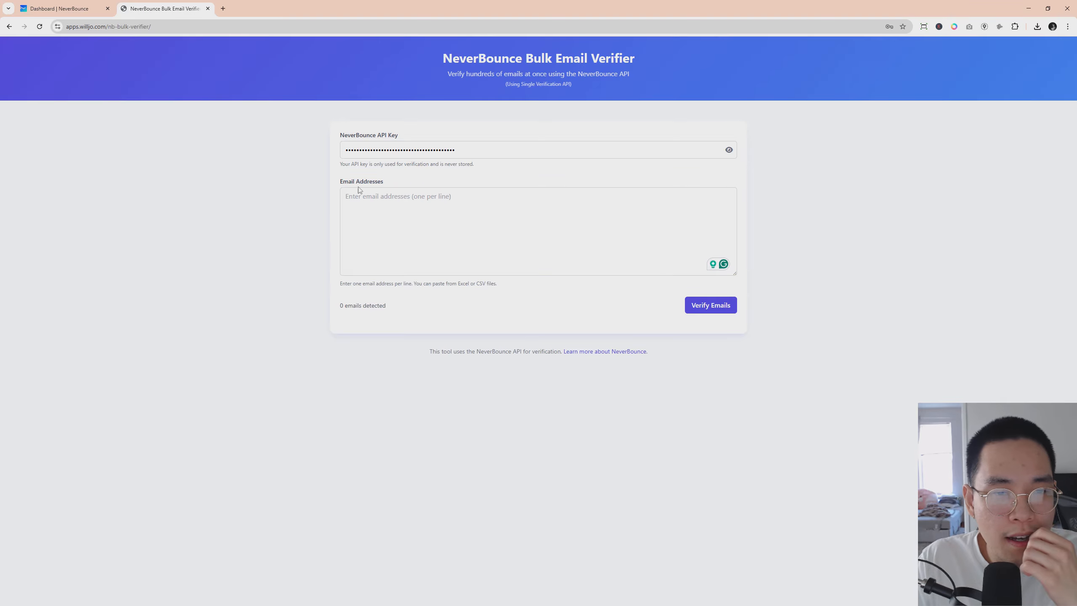
left_click_drag(346, 165, 264, 207)
left_click(295, 216)
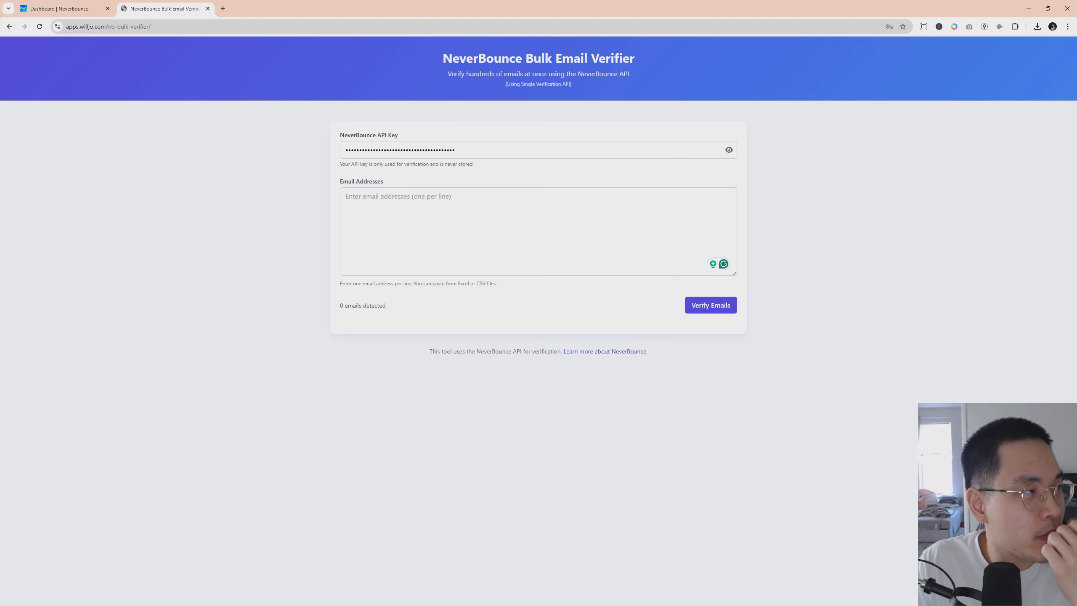
Step: Copy the agent emails in F2:F355 of the Highline Residential Google Sheet
key("alt+Tab")
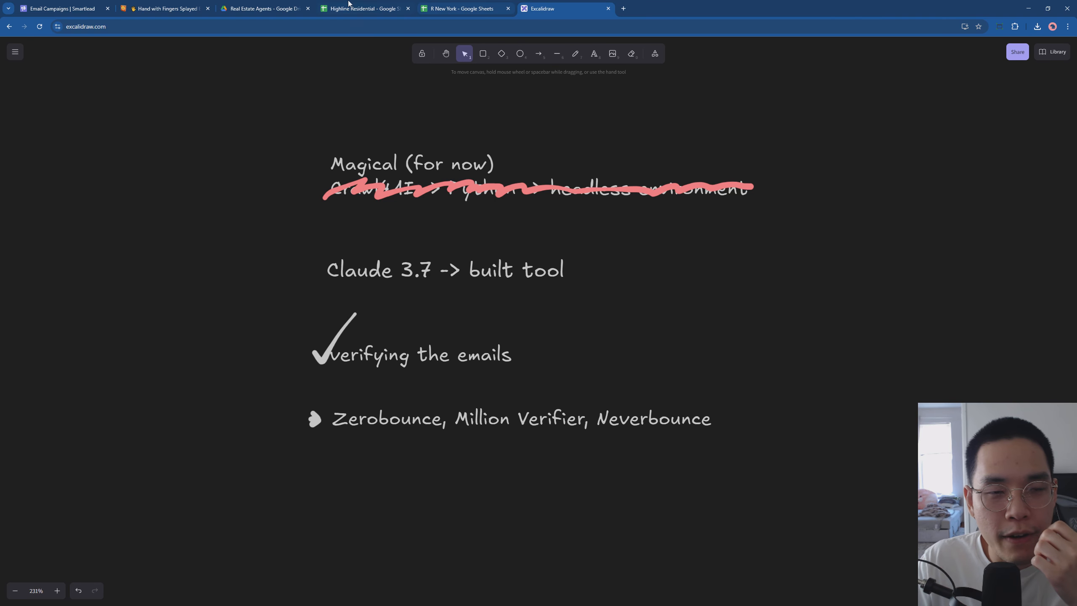
left_click(350, 6)
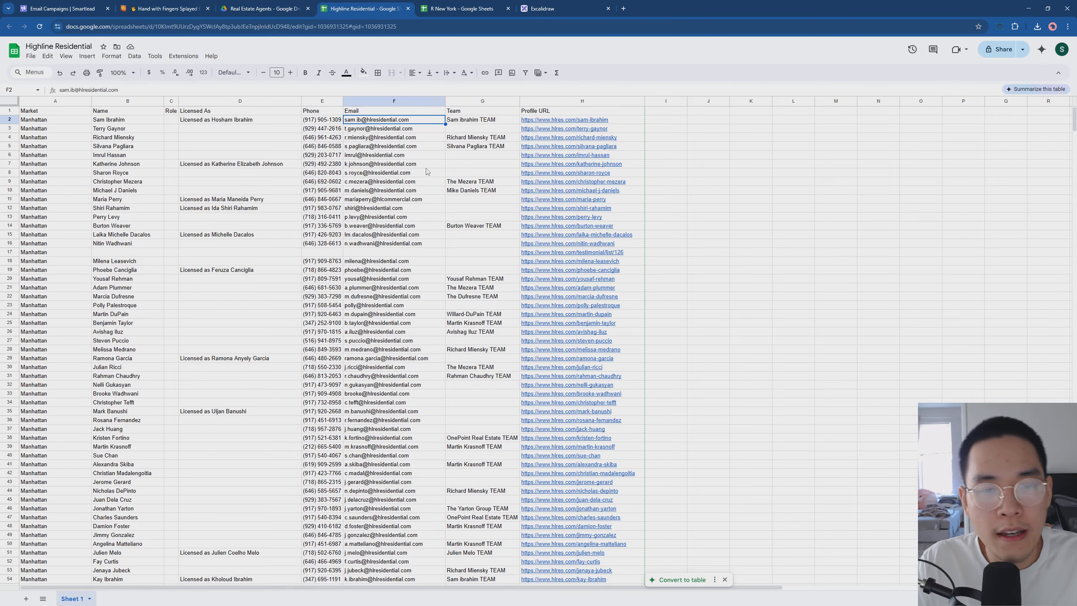
scroll(423, 160, "down", 15)
scroll(424, 159, "down", 20)
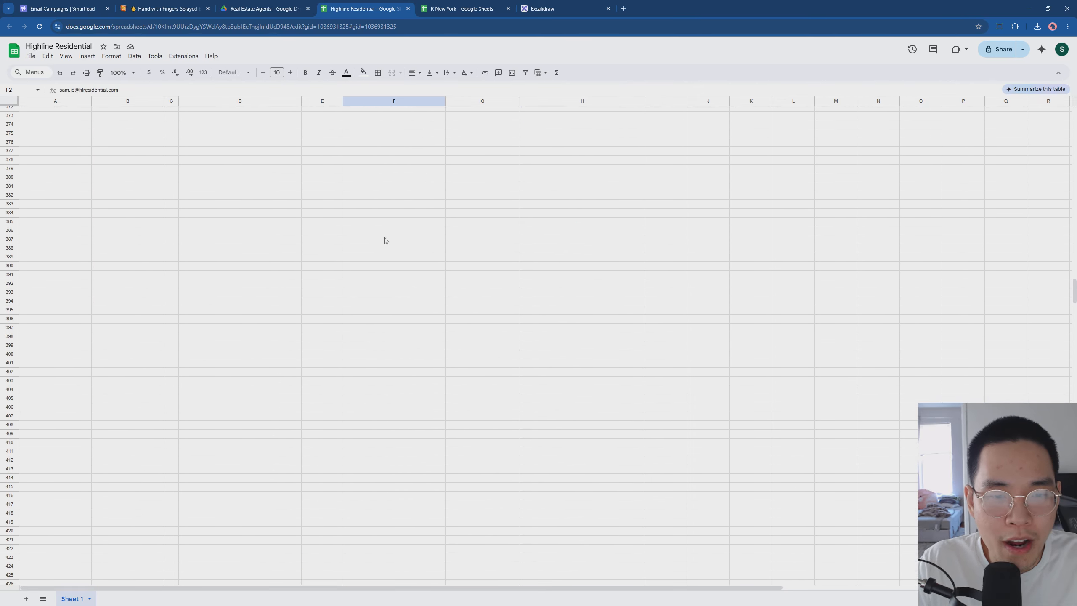
left_click(372, 209, "shift")
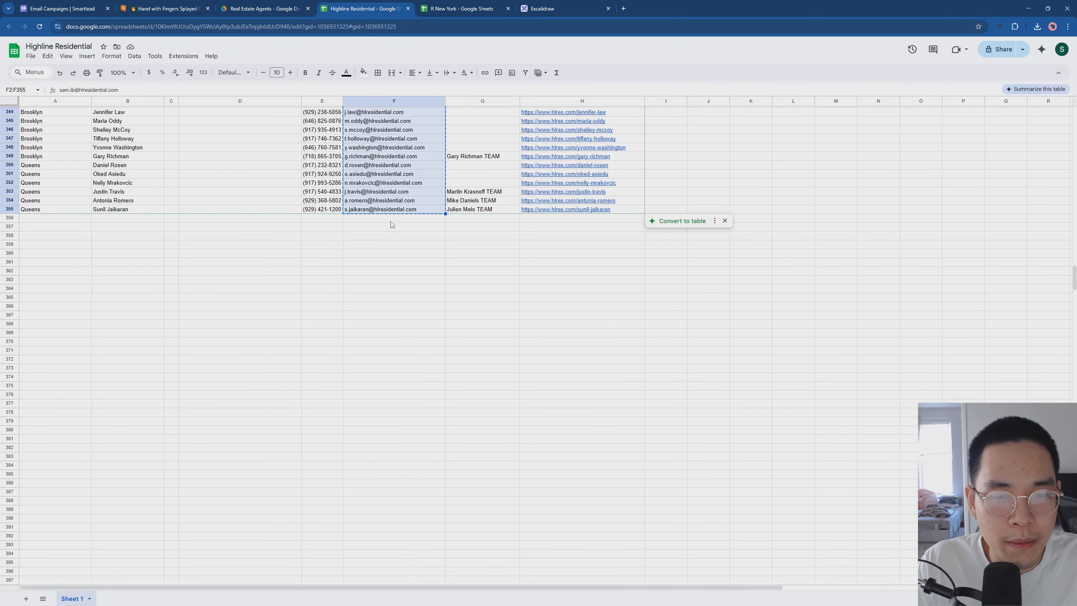
scroll(396, 228, "up", 20)
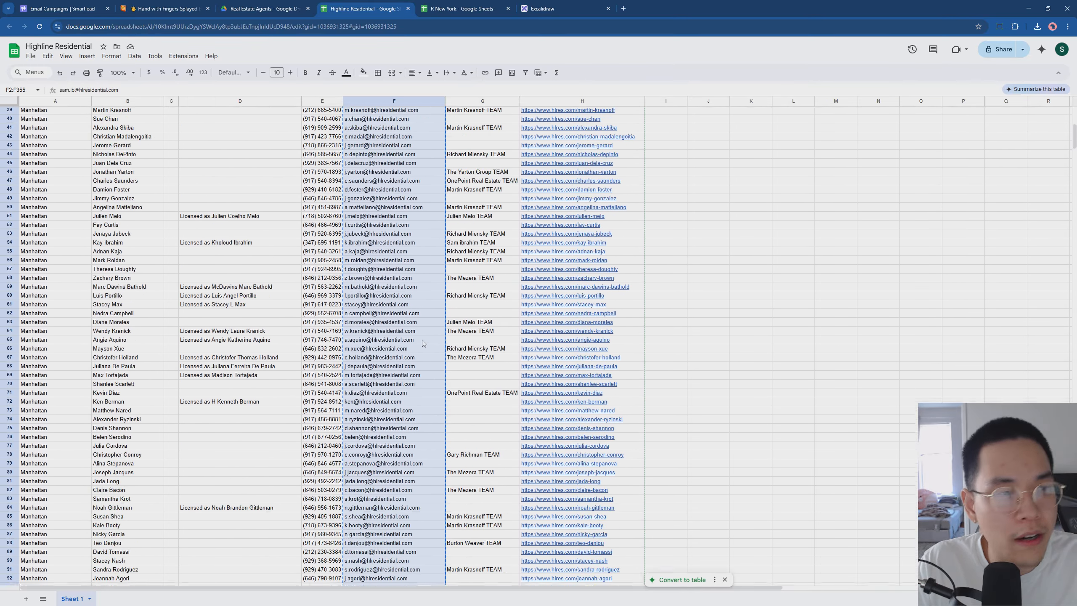
Step: Paste the copied emails into the bulk verifier's Email Addresses field and remove the blank line above the milena entry
key("alt+Tab")
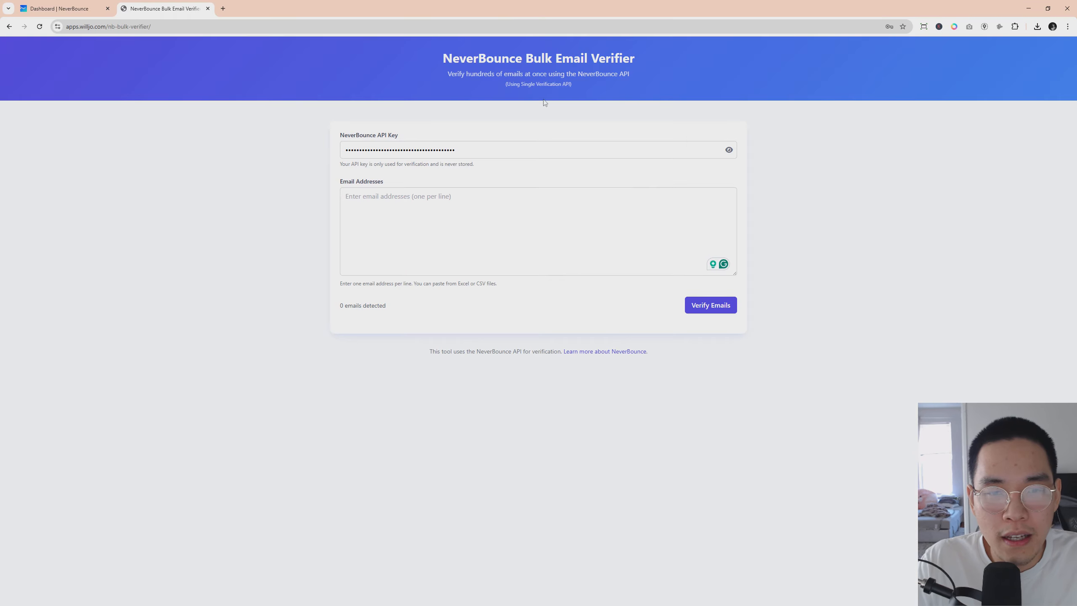
left_click(459, 223)
key("ctrl+v")
scroll(528, 270, "up", 20)
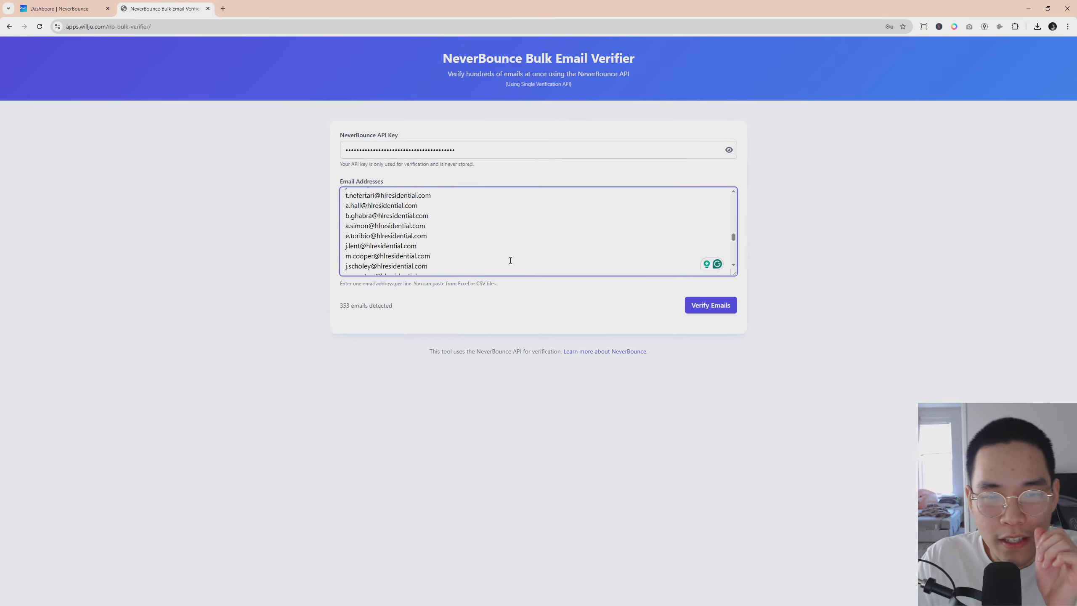
scroll(494, 257, "up", 10)
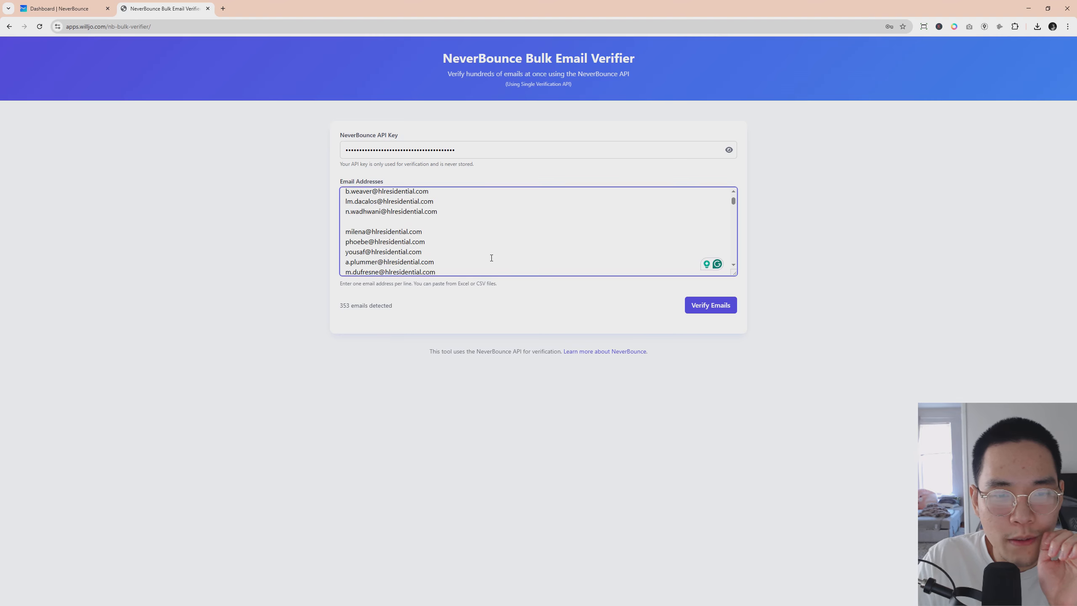
key("BackSpace")
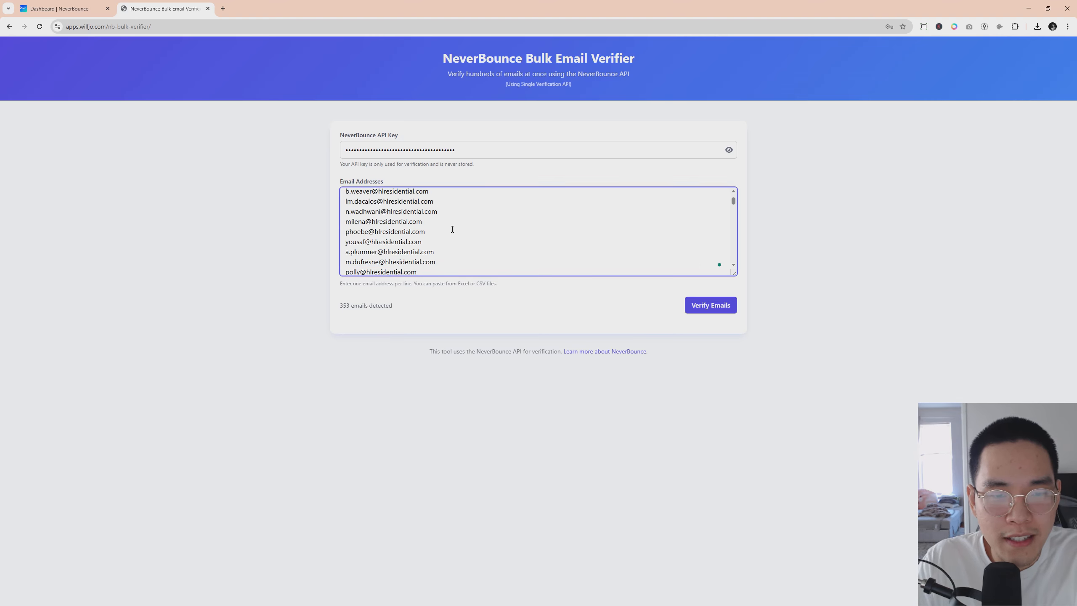
Step: Start verifying the pasted emails and examine the valid and invalid entries in the Live Verification Log
left_click(686, 311)
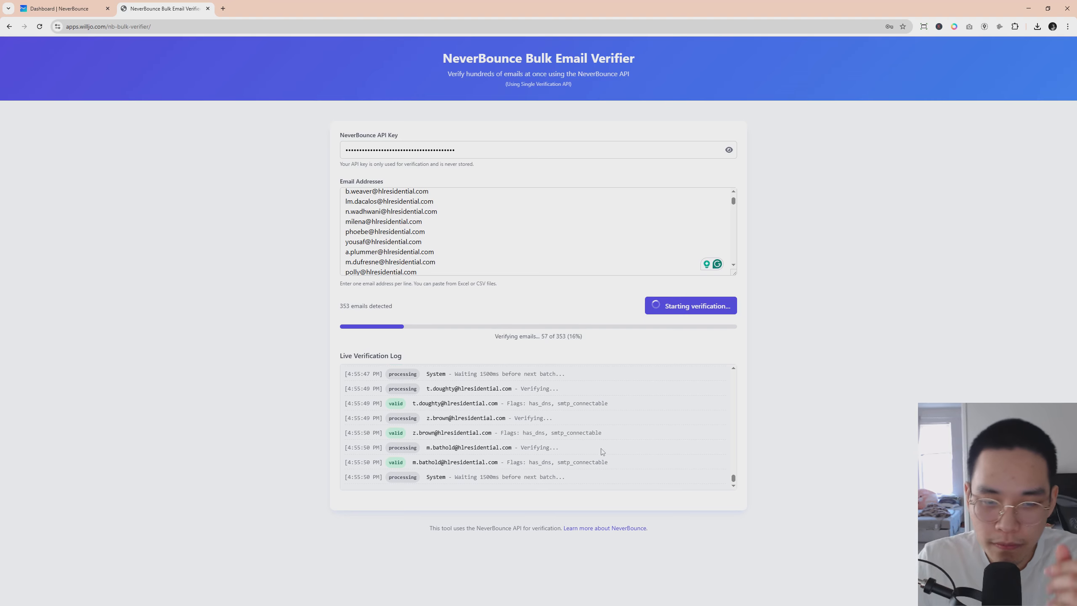
scroll(600, 447, "up", 10)
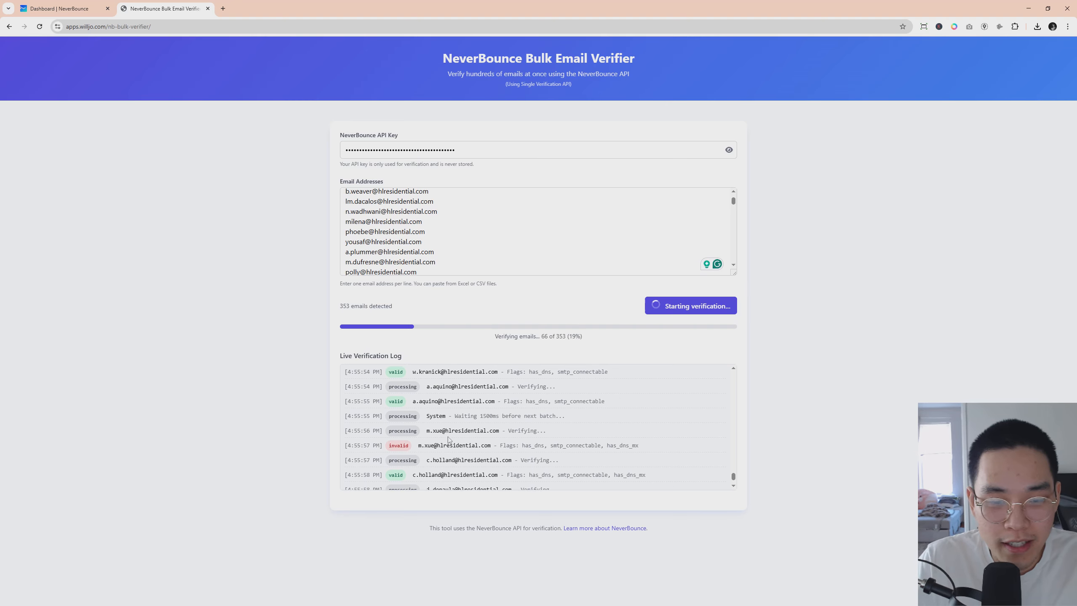
left_click_drag(414, 445, 611, 447)
scroll(610, 447, "up", 3)
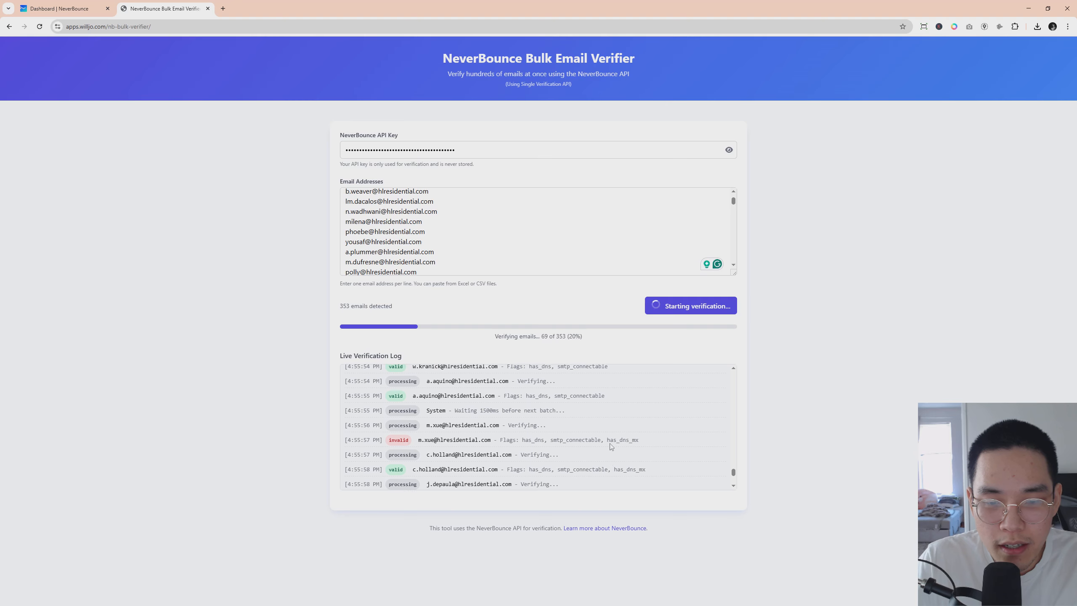
mouse_move(470, 445)
left_mouse_down()
mouse_move(452, 445)
mouse_move(475, 444)
left_mouse_up()
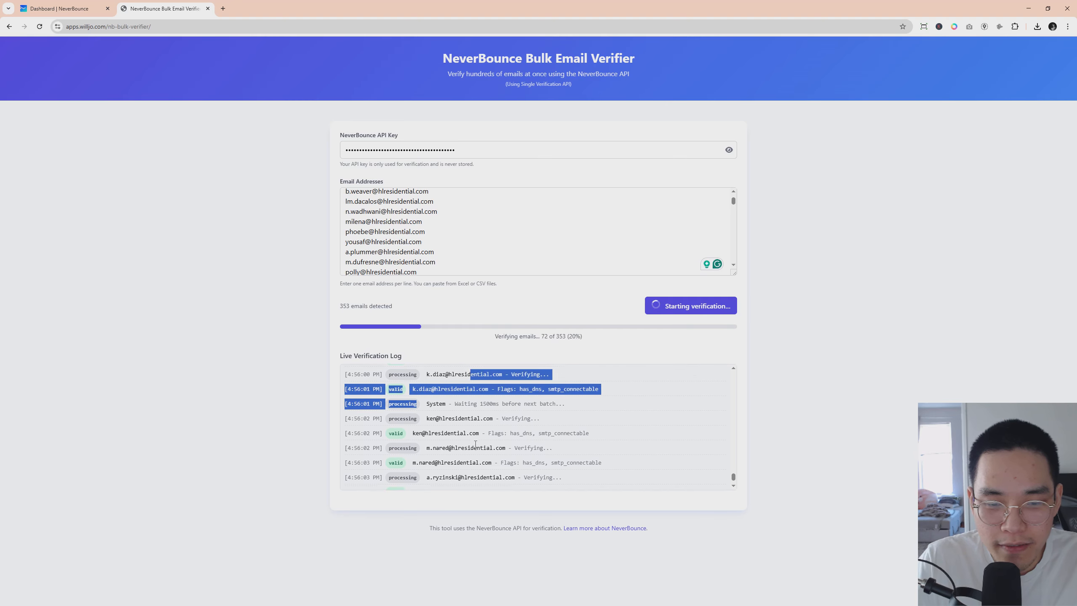
scroll(476, 444, "up", 3)
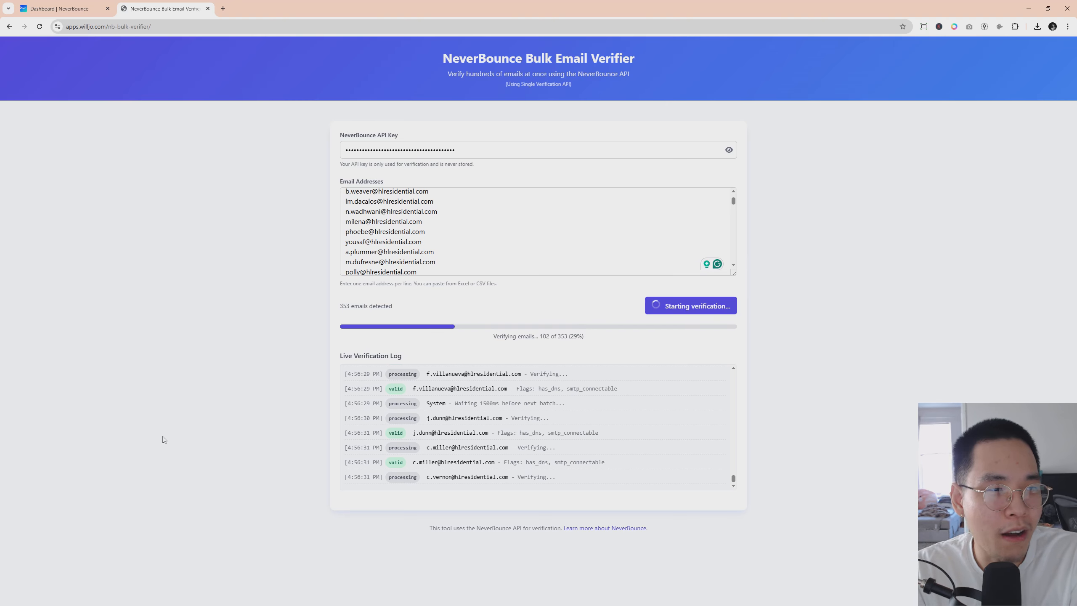
Step: Open the Verify page in the NeverBounce dashboard to check the remaining credits and result history
left_click(61, 6)
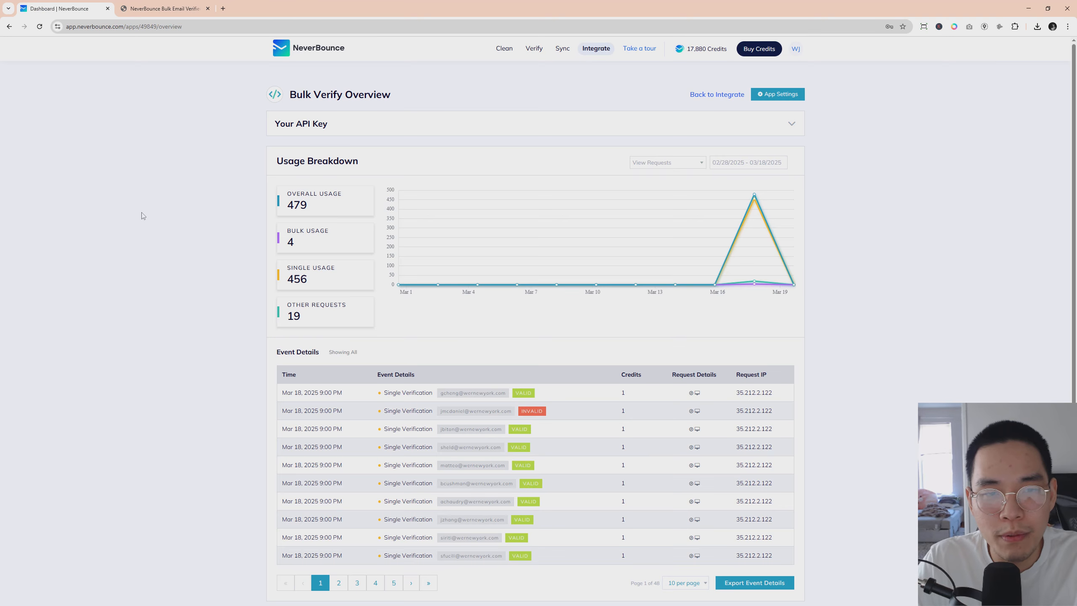
left_click(530, 58)
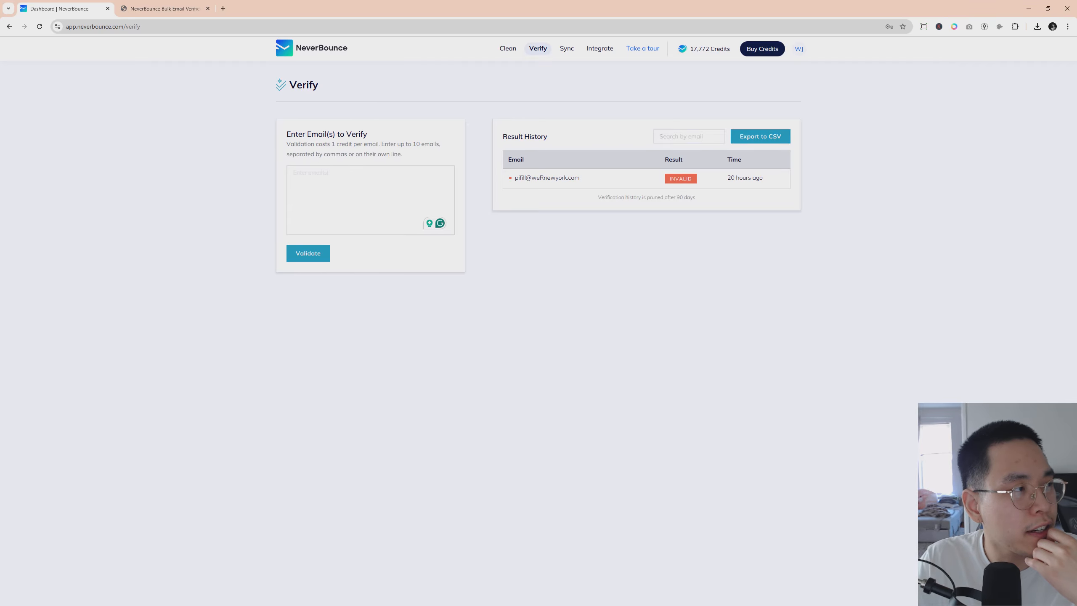
Step: Open Sheet3 of the R New York Google Sheet and look through its Email, Result and Flags columns
key("alt+Tab")
left_click(834, 281)
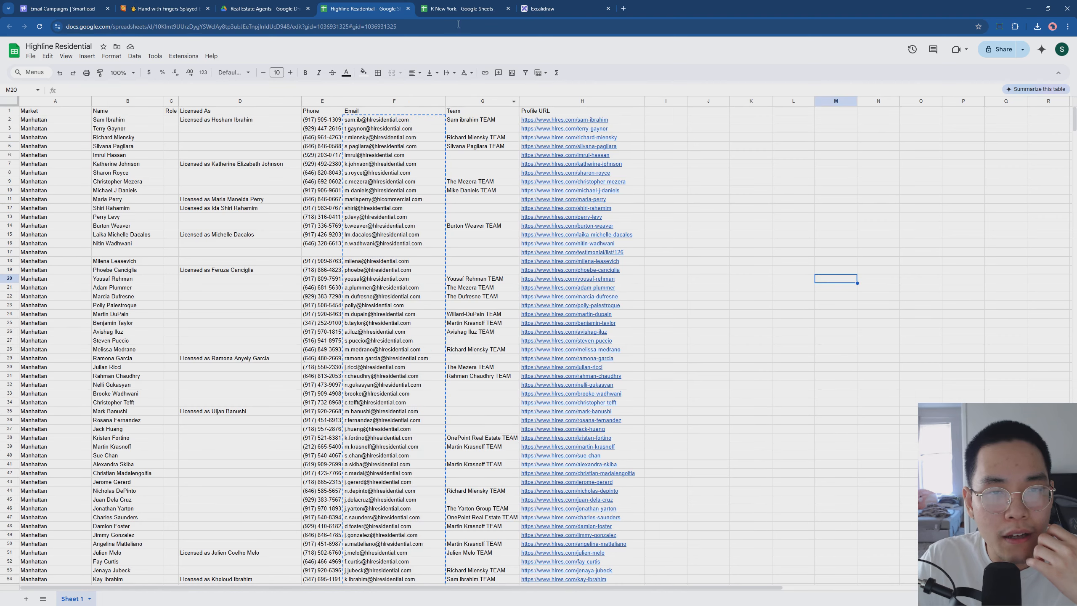
left_click(462, 8)
left_click(71, 599)
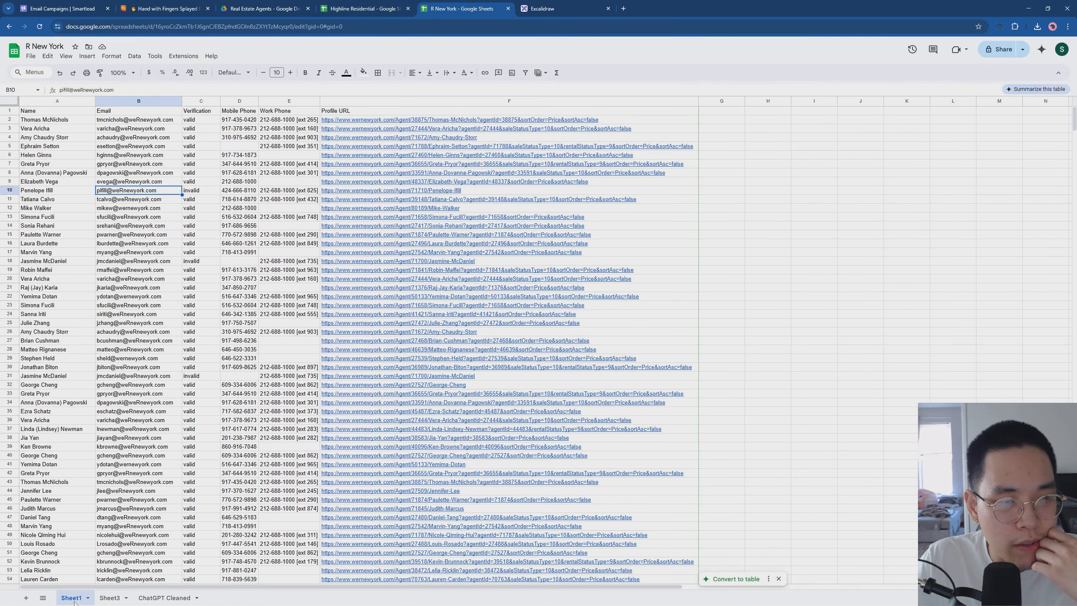
left_click(109, 598)
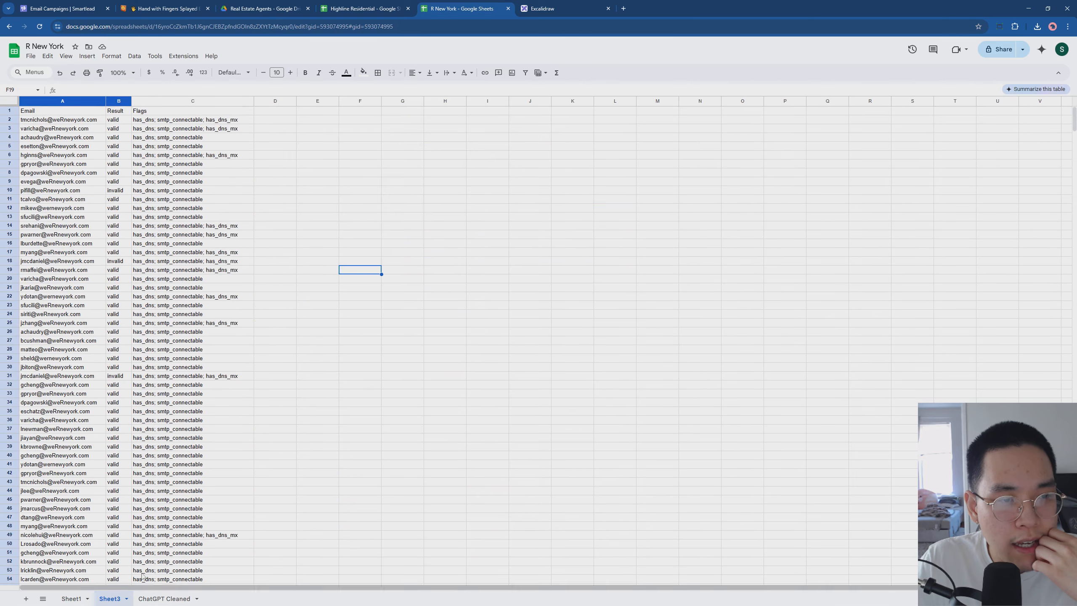
left_click_drag(64, 111, 251, 332)
left_click(281, 420)
scroll(251, 433, "down", 20)
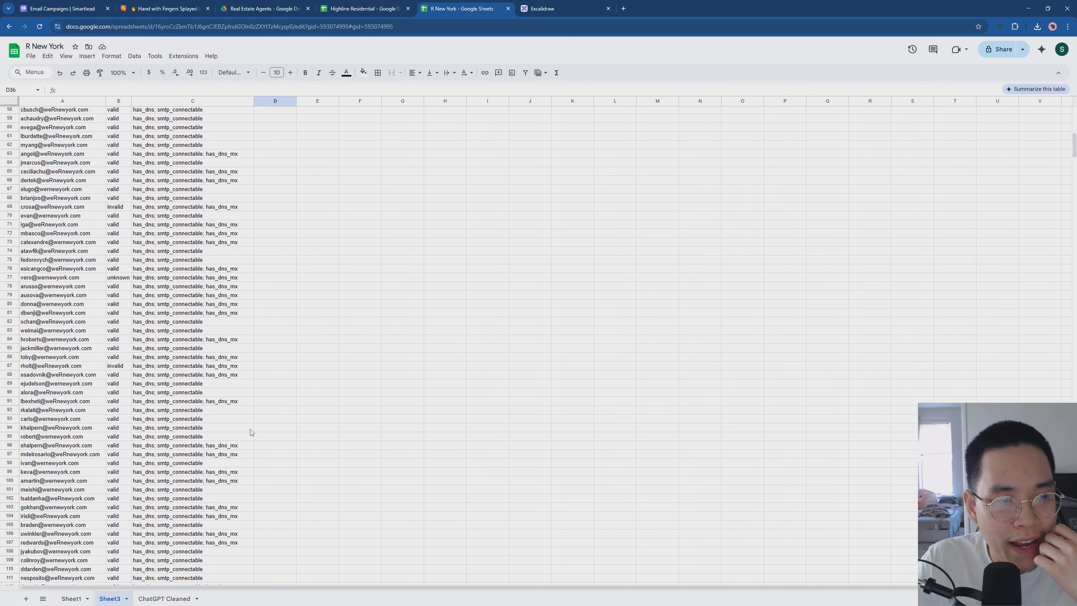
scroll(249, 440, "down", 10)
scroll(246, 442, "up", 20)
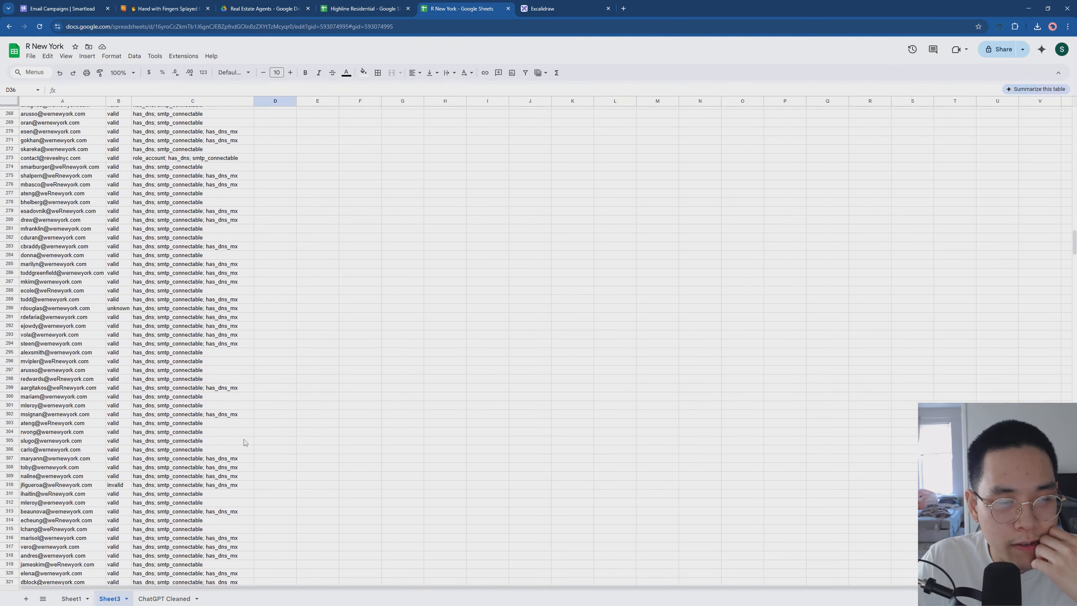
scroll(243, 445, "up", 20)
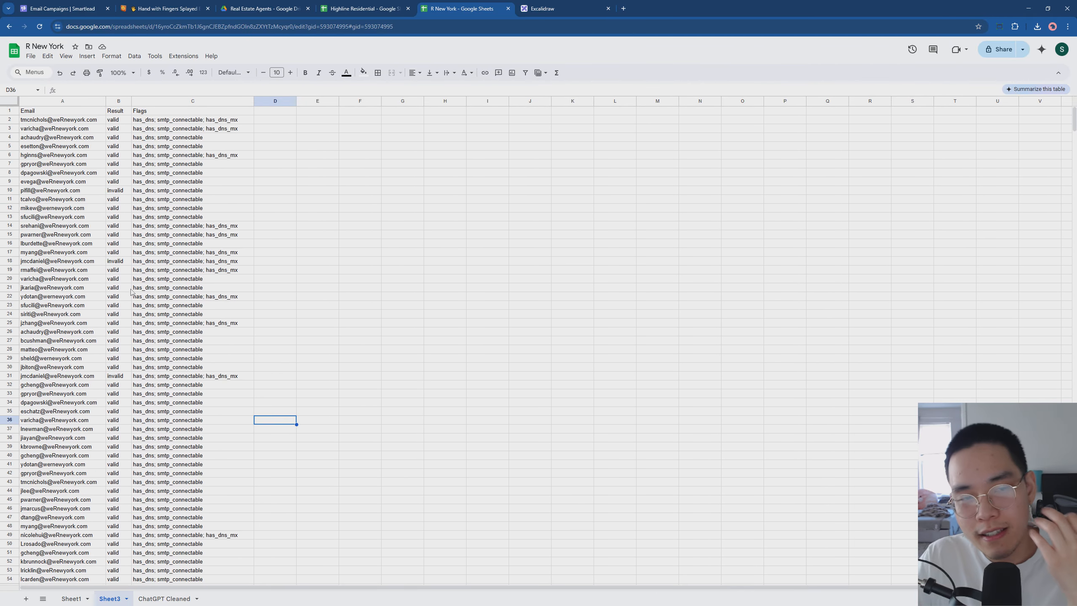
Step: Examine the Result column of Sheet3 for the different verification statuses, including the entry in B169
left_click(112, 183)
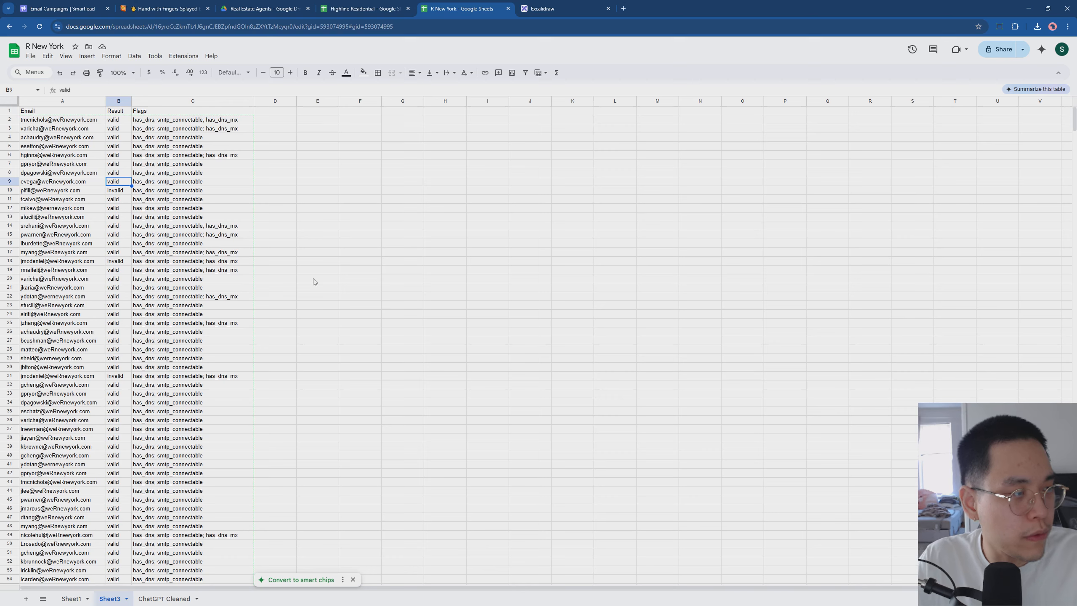
left_click(195, 235)
left_click(118, 101)
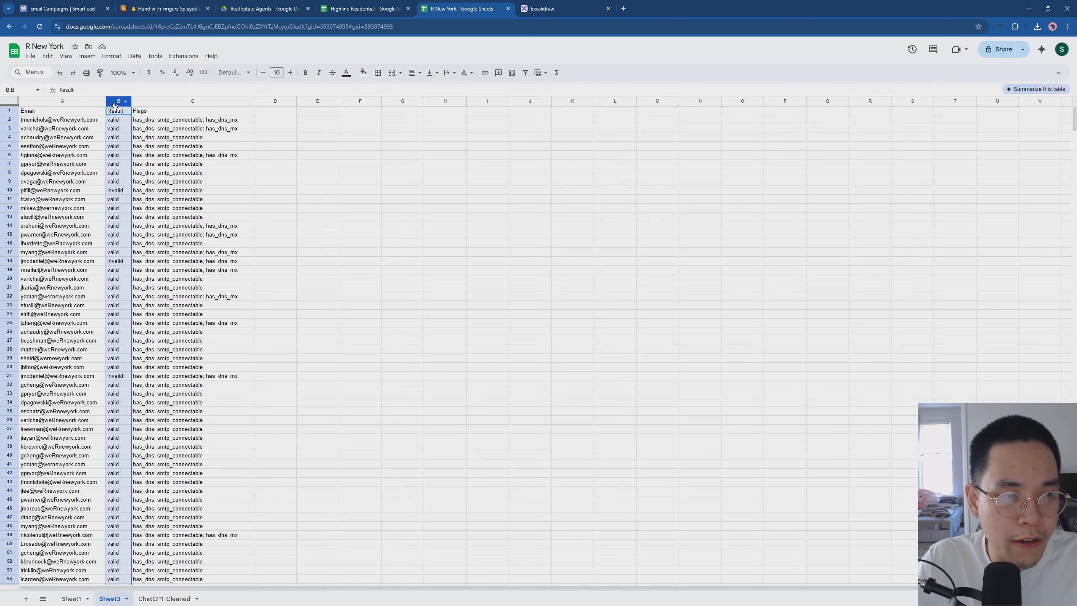
left_click(118, 208)
scroll(119, 394, "down", 20)
scroll(119, 392, "down", 13)
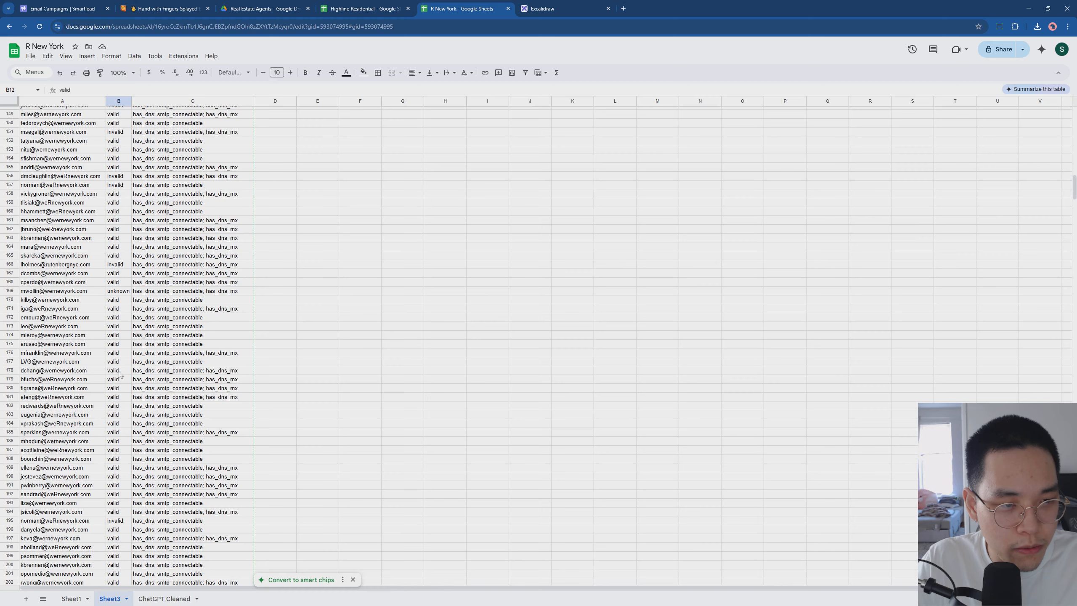
left_click(108, 293)
scroll(212, 484, "up", 12)
scroll(212, 486, "down", 2)
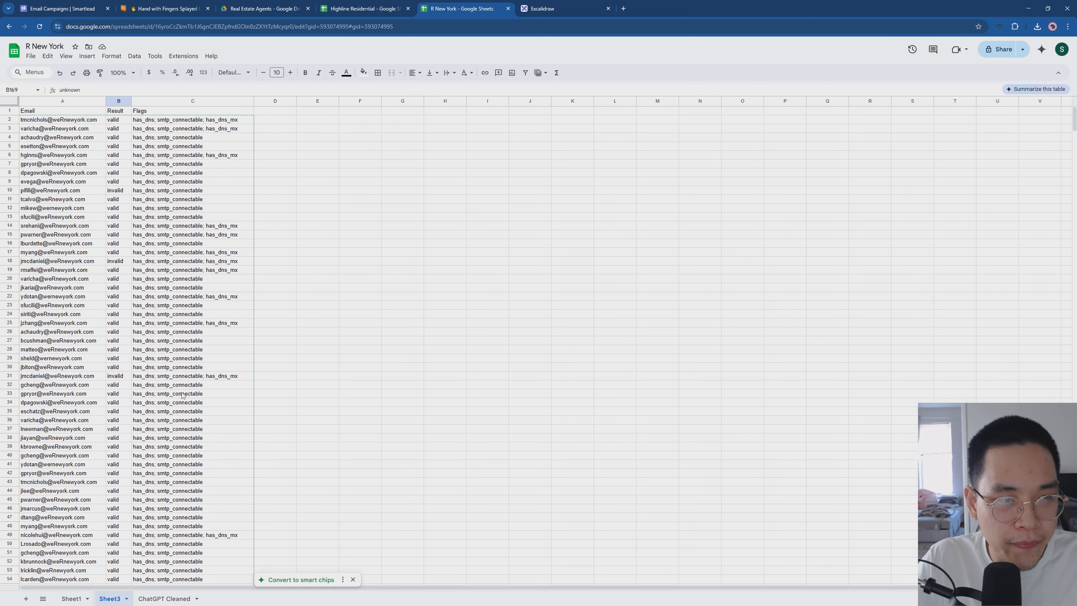
left_click(184, 350)
Step: Inspect the VLOOKUP formula in Verification cell C2 of Sheet1 and the email in B2 that it looks up
left_click(73, 599)
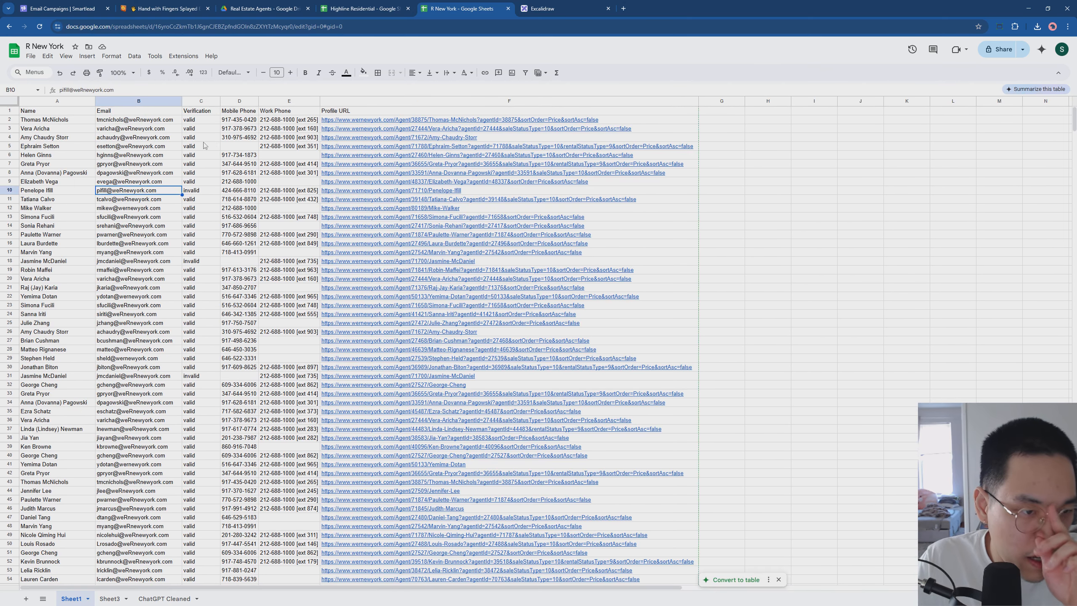
left_click(202, 120)
left_click(160, 121)
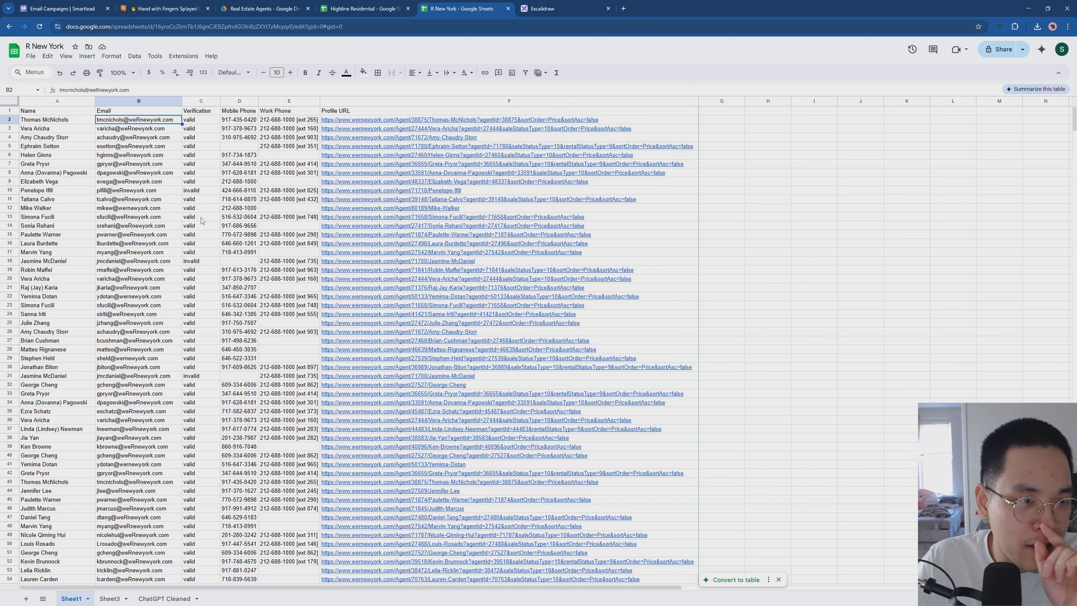
left_click(196, 121)
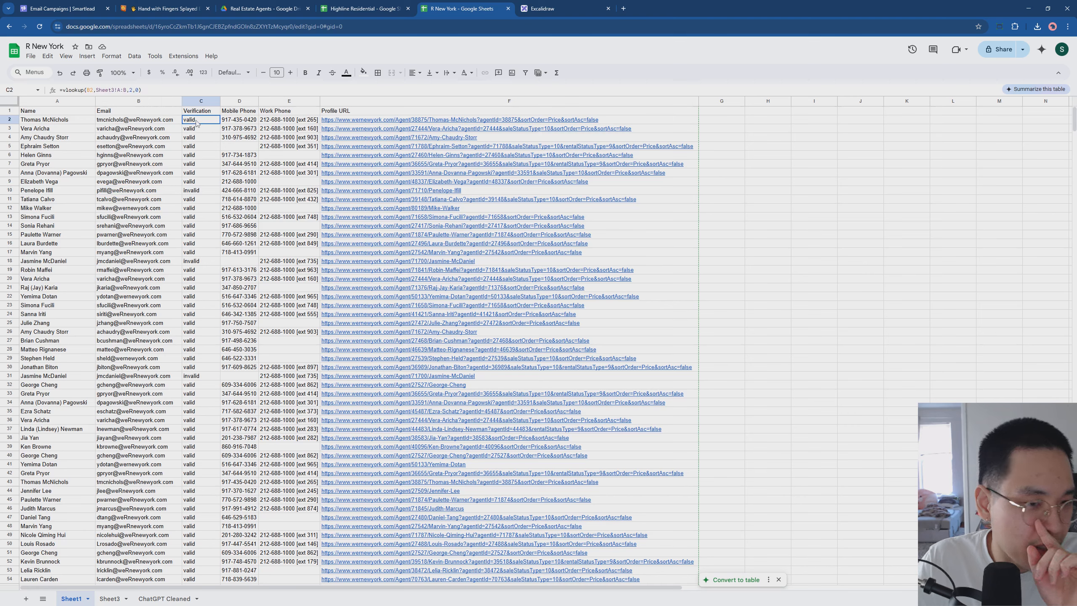
left_click(157, 120)
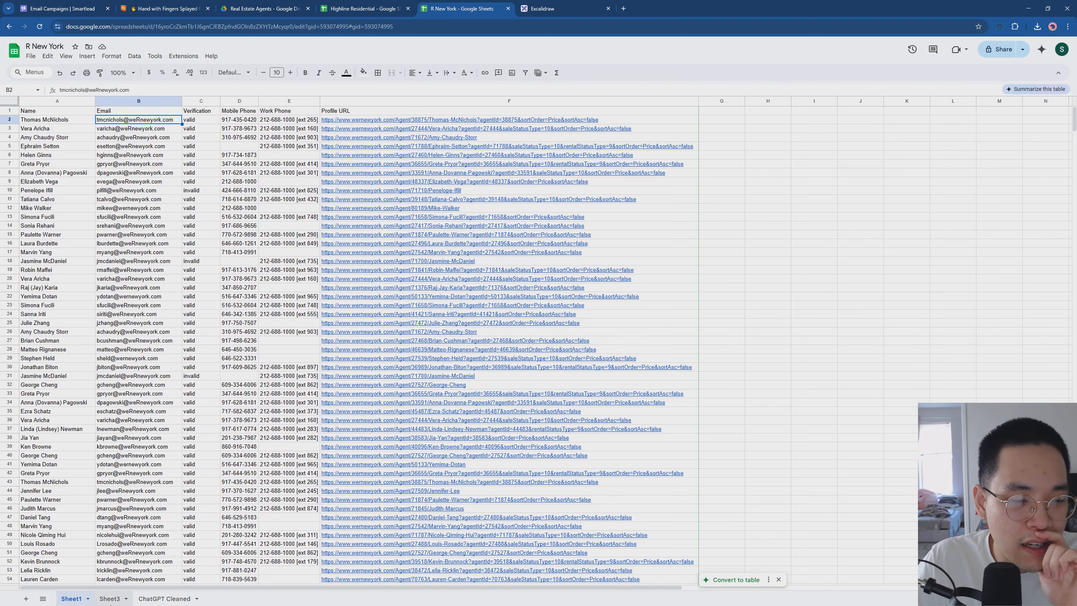
Step: Review the Email and Result columns of Sheet3 used by the lookup, and return to the formula in Sheet1's cell C2
left_click(110, 598)
left_click_drag(86, 101, 122, 102)
left_click(90, 190)
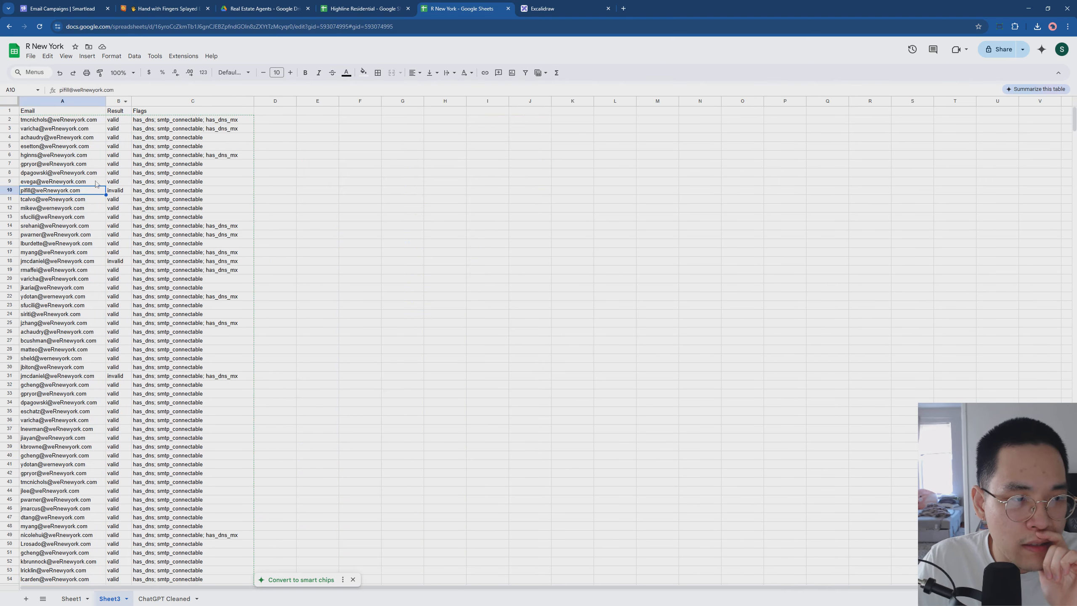
left_click(118, 120)
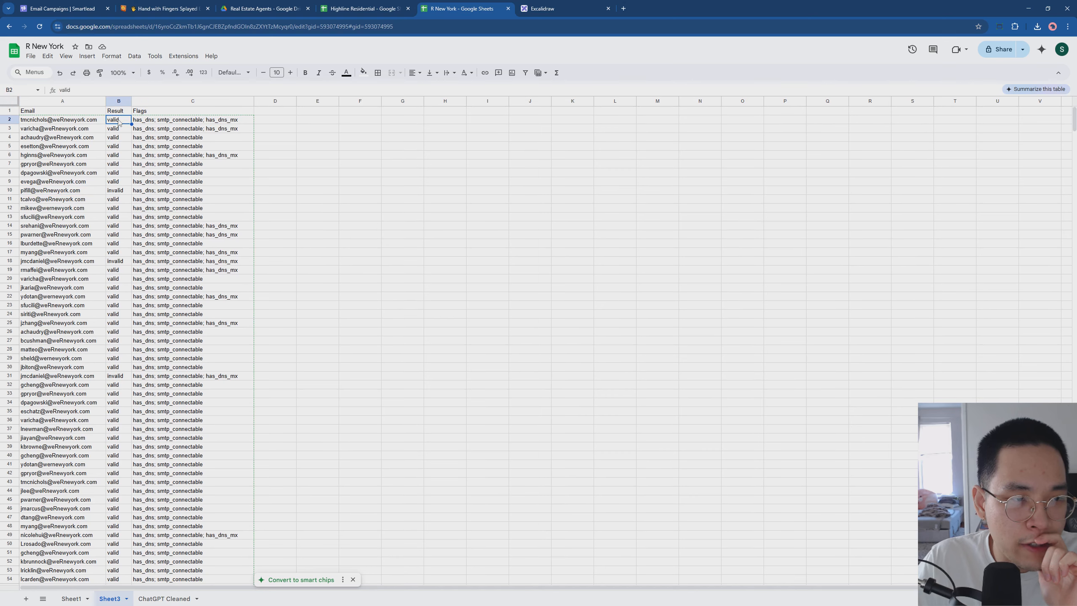
left_click(71, 598)
left_click(215, 123)
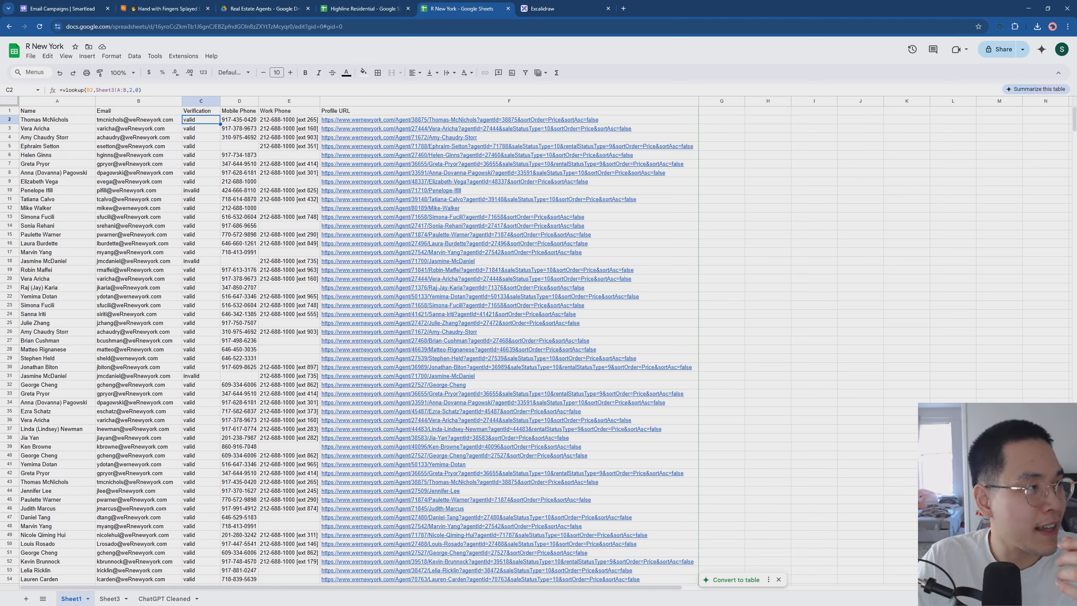
Step: Switch to the CSV Data Cleaning chat in ChatGPT, check the model used, and read the opening data-cleaning prompt
key("alt+Tab")
scroll(710, 459, "up", 6)
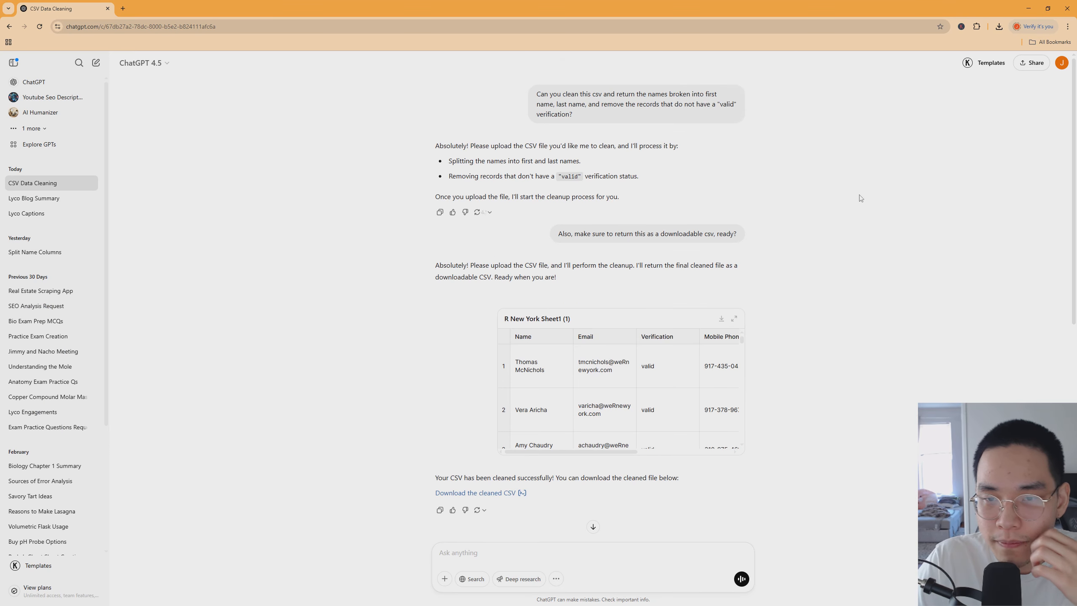
left_click(156, 66)
left_click(384, 169)
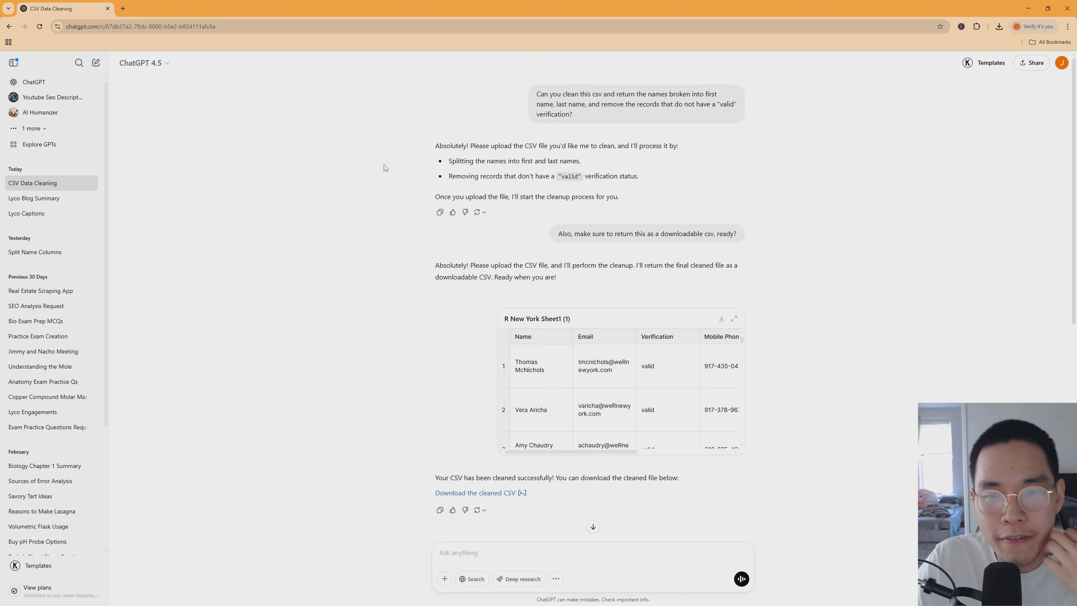
left_click_drag(531, 102, 797, 163)
left_click(838, 292)
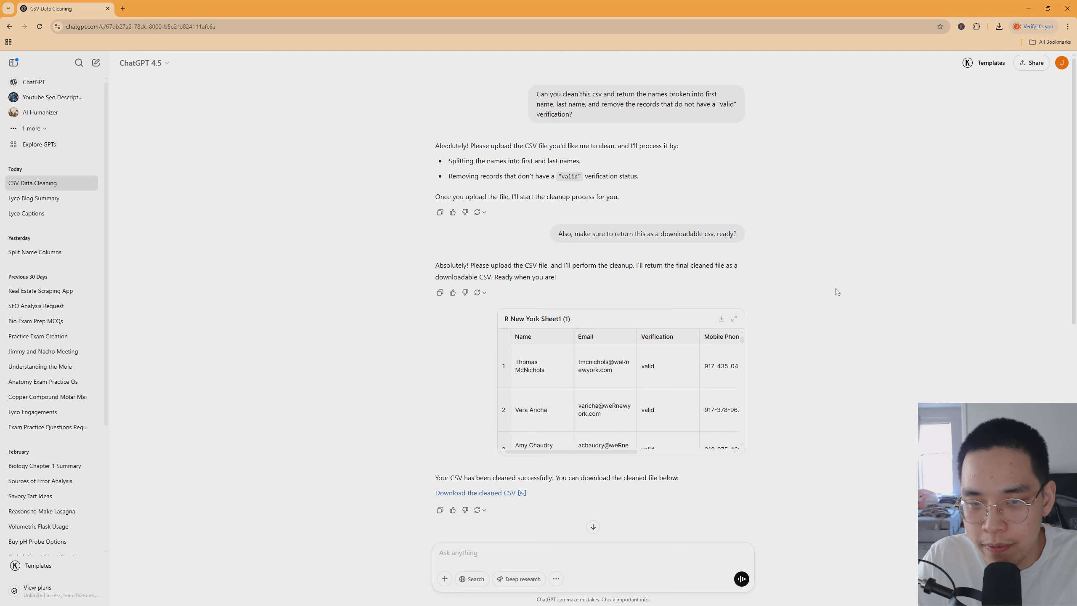
Step: Review the chat down to the cleaned CSV's download link, and reread the prompt's instructions on splitting names and removing non-valid records
scroll(833, 293, "down", 7)
scroll(806, 365, "up", 5)
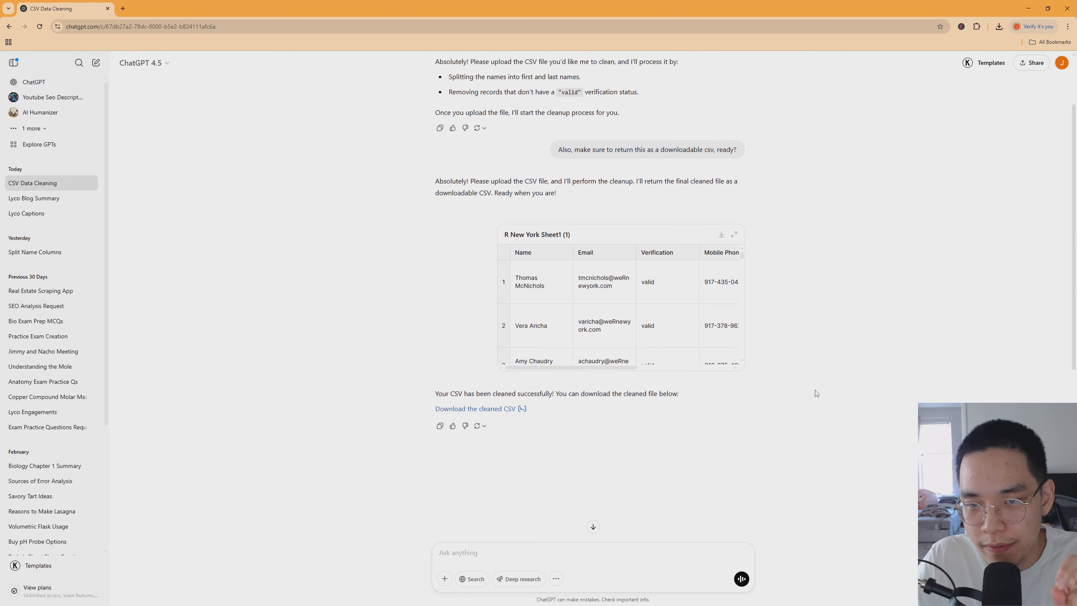
scroll(816, 394, "up", 2)
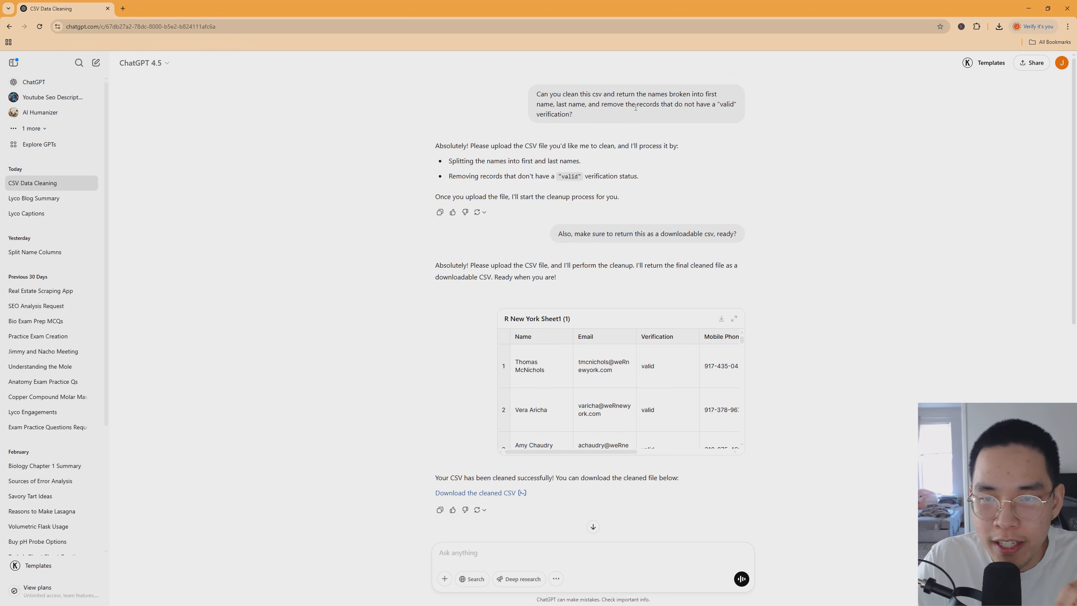
left_click_drag(617, 94, 696, 95)
left_click(700, 106)
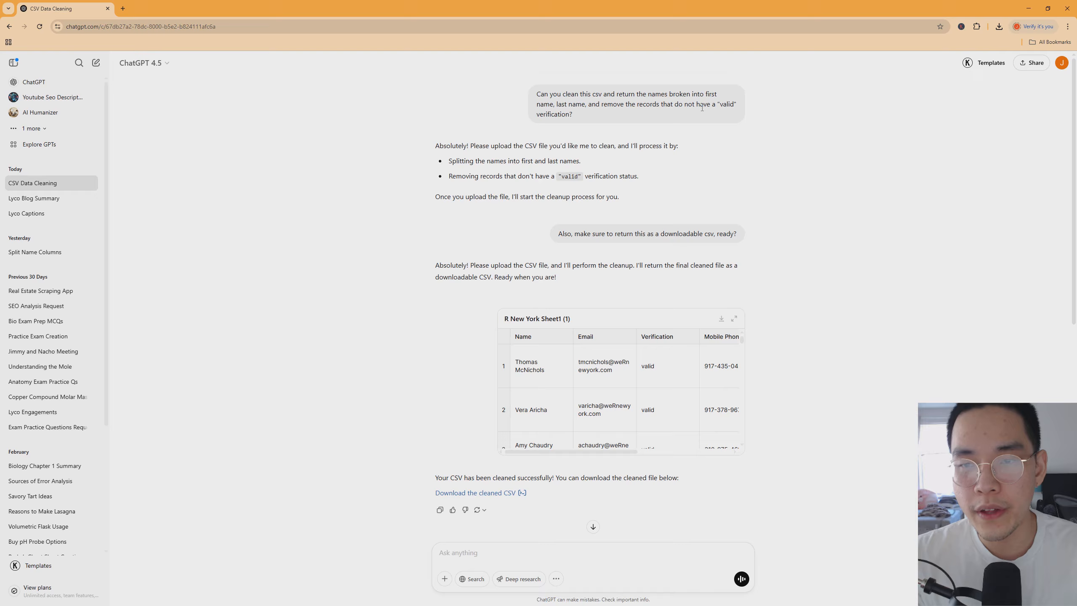
scroll(785, 183, "down", 5)
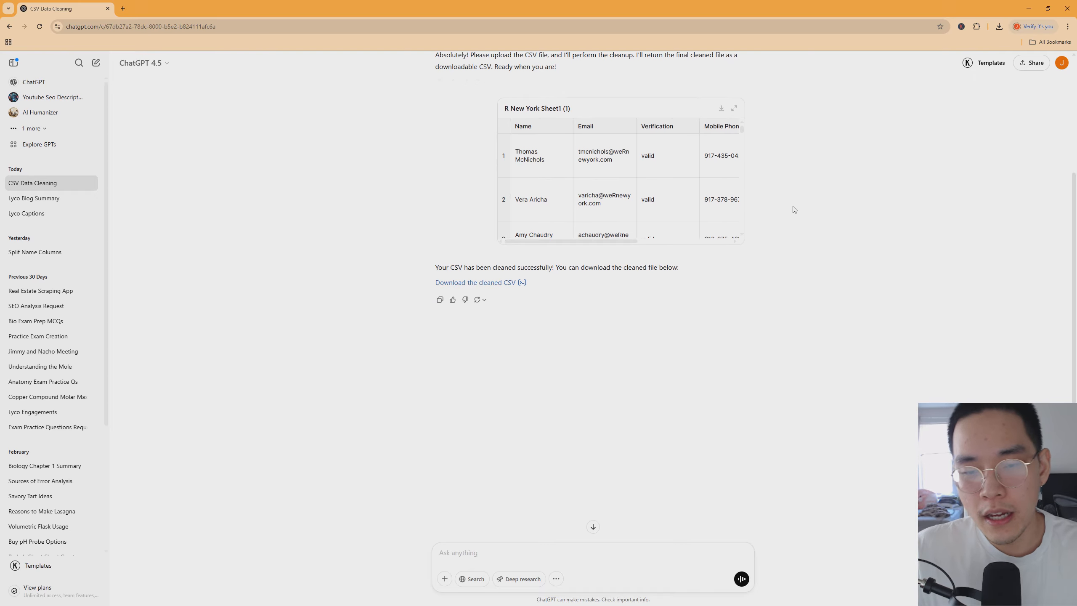
Step: Return to Sheet1 of the R New York Google Sheet and look through the agent records and their Verification statuses
key("alt+Tab")
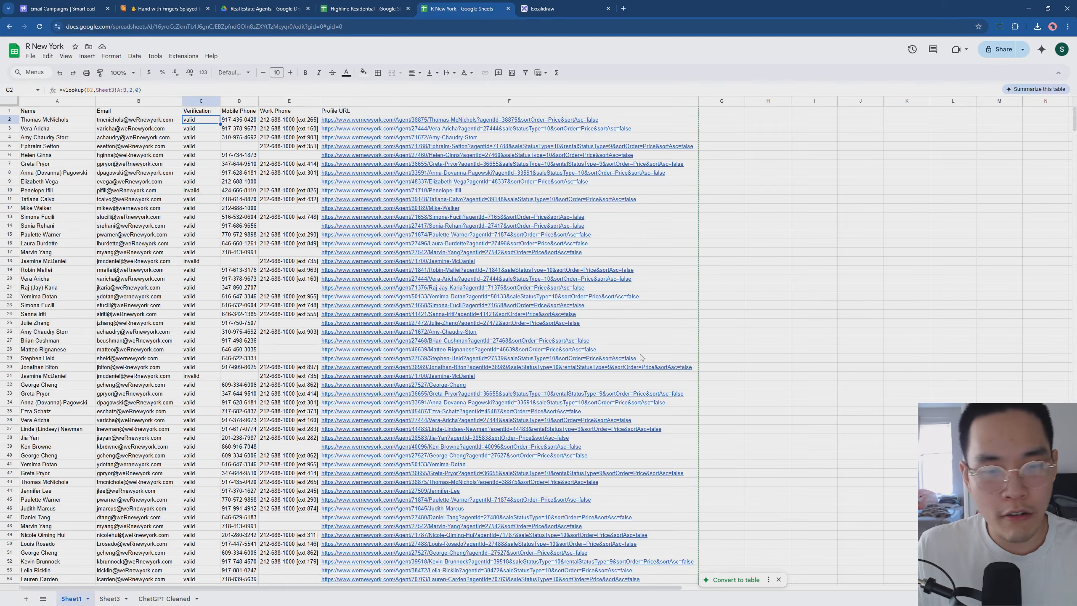
left_click(848, 328)
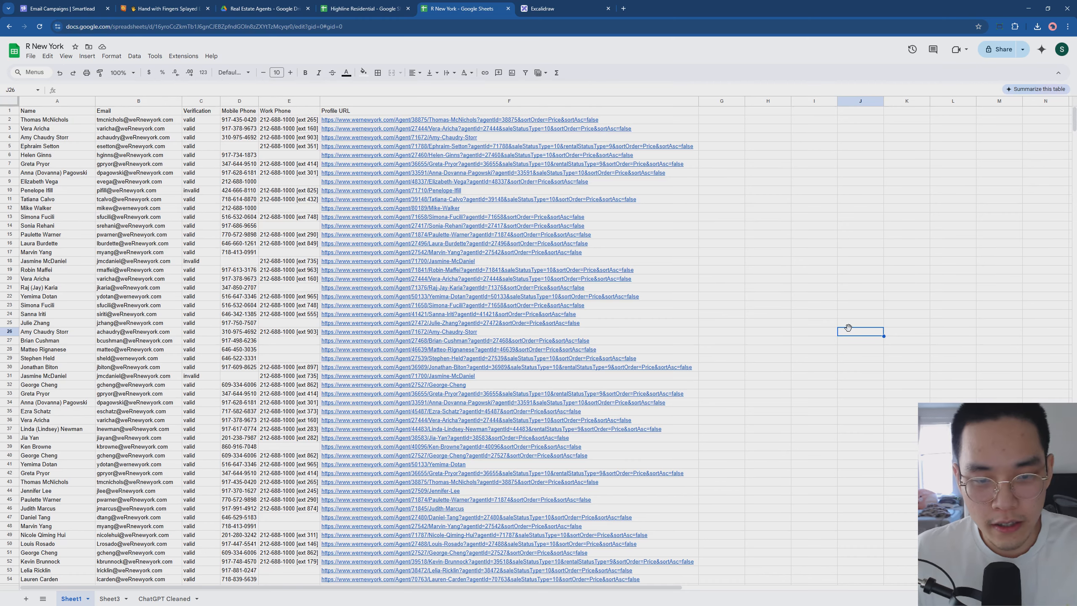
scroll(797, 373, "down", 20)
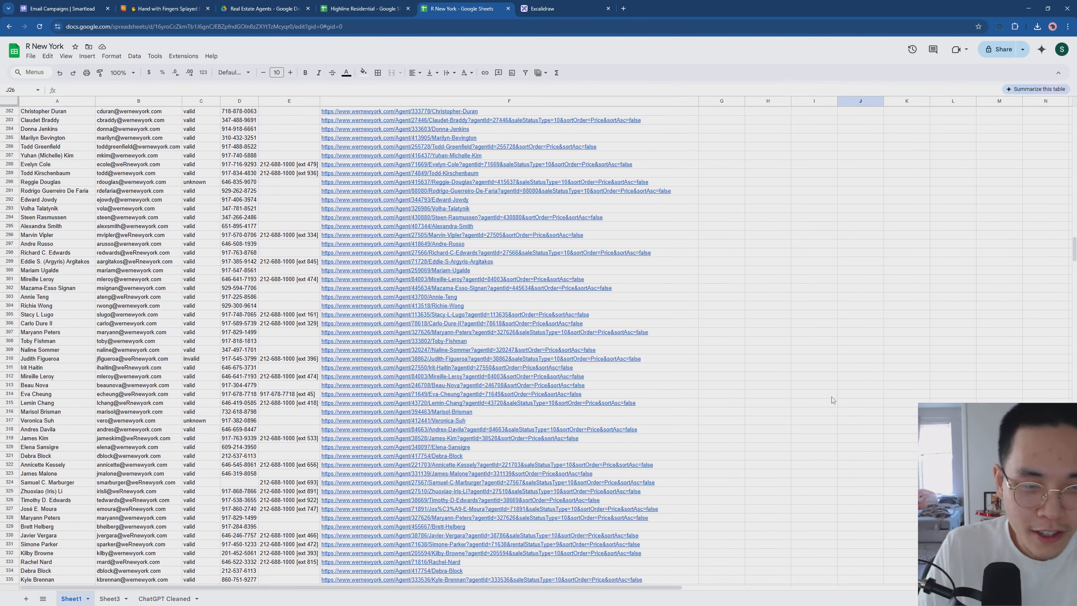
scroll(832, 400, "down", 15)
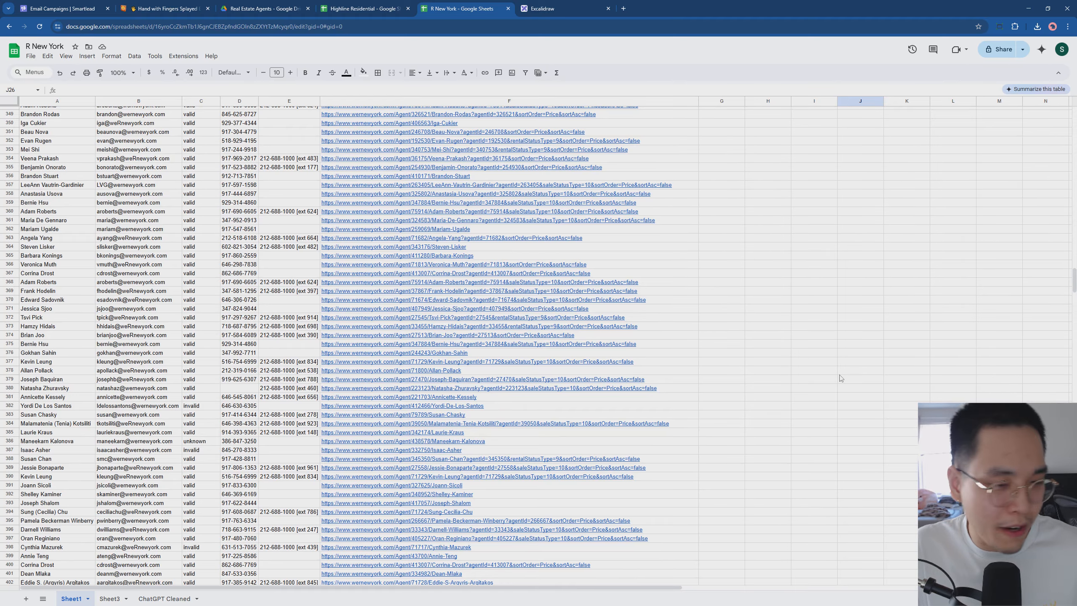
scroll(841, 377, "up", 20)
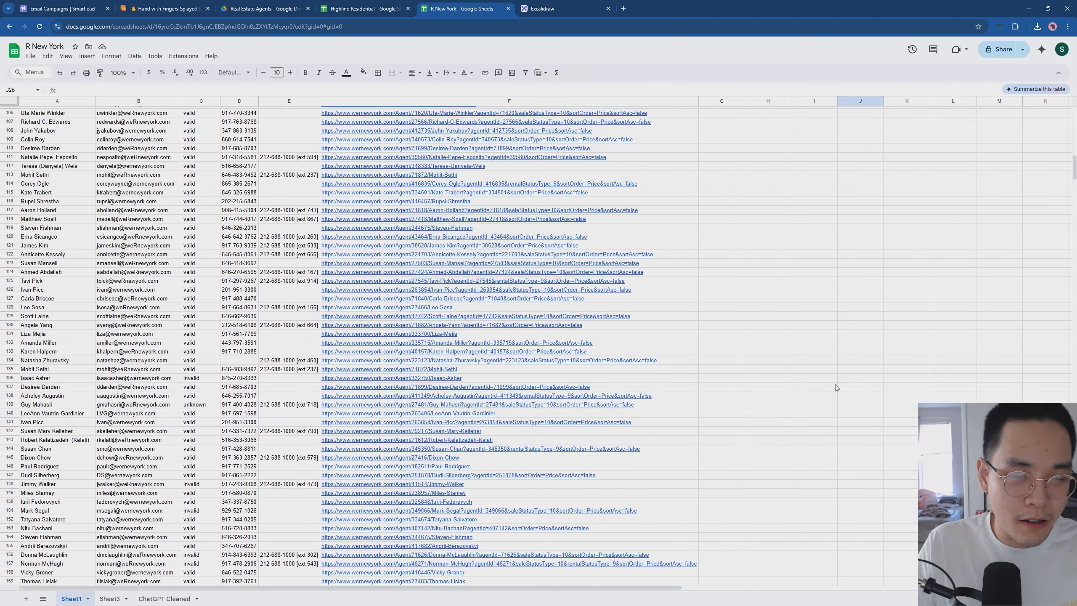
scroll(836, 388, "up", 20)
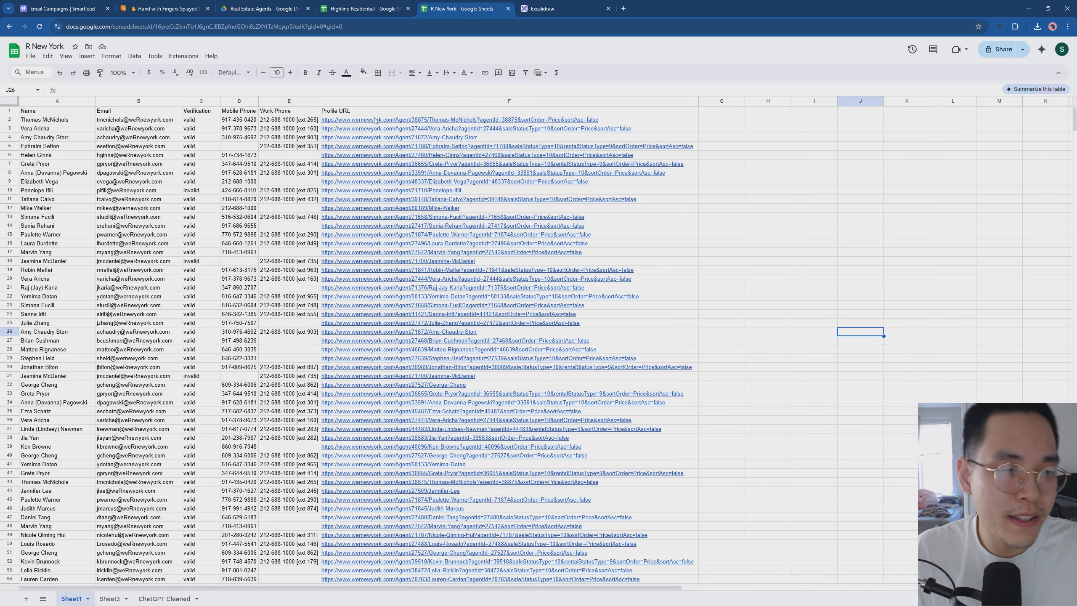
Step: Switch to the new Smartlead email campaign at its Sequences stage
key("ctrl+1")
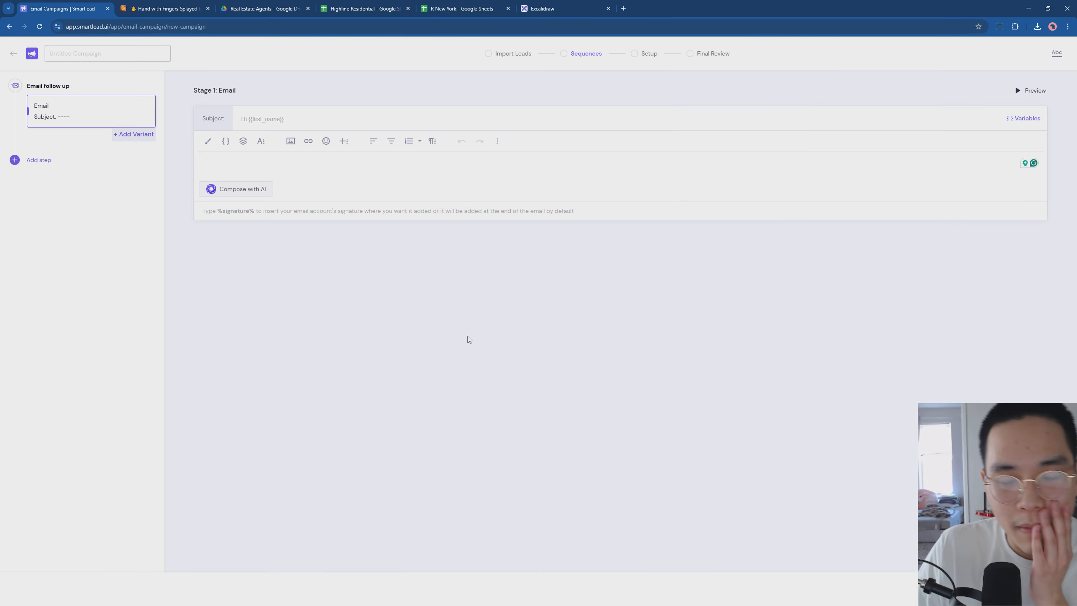